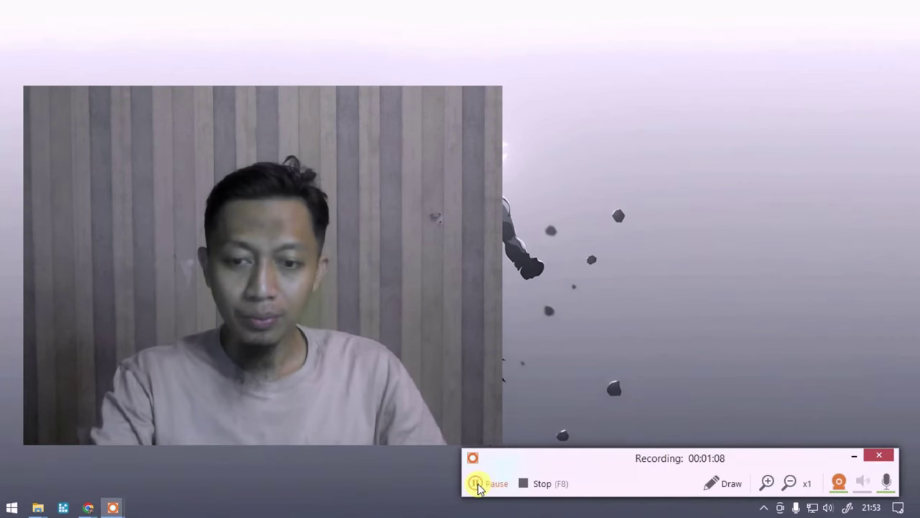
# Open the Mayar website and log in to its web dashboard
pyautogui.click(474, 483)
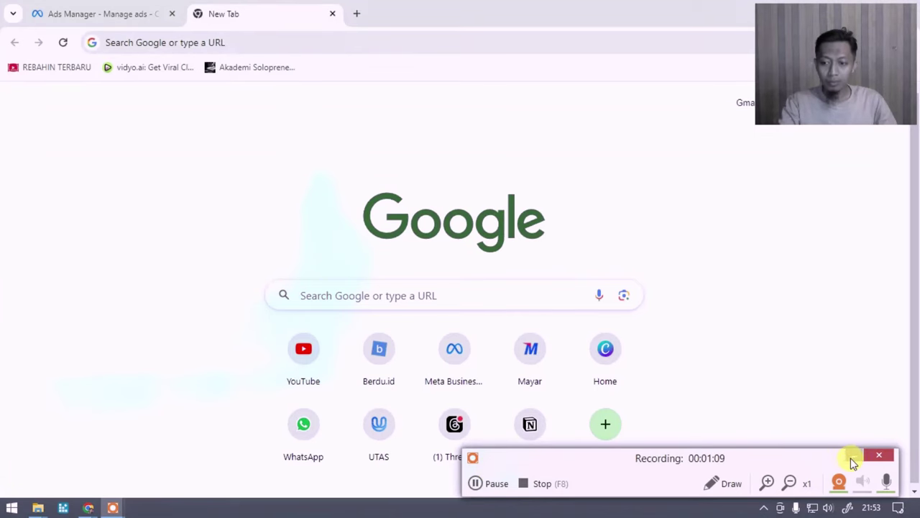
pyautogui.click(853, 460)
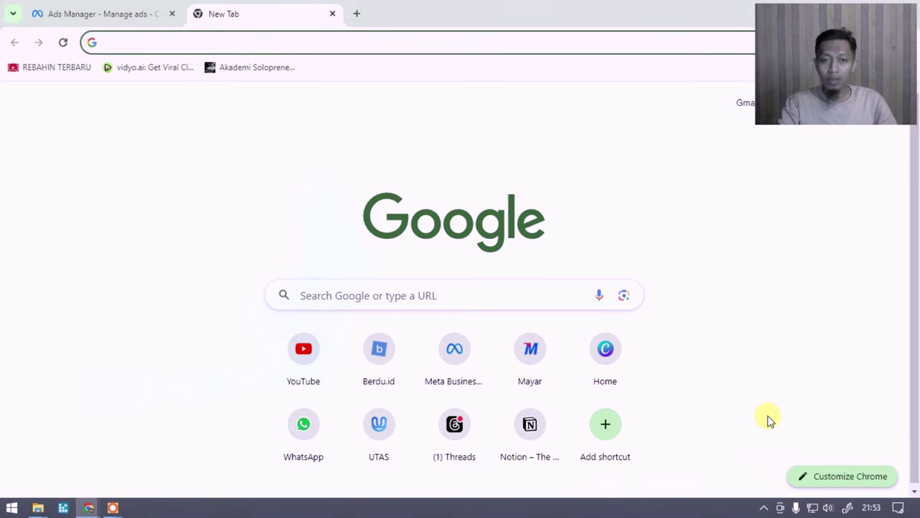
pyautogui.click(532, 351)
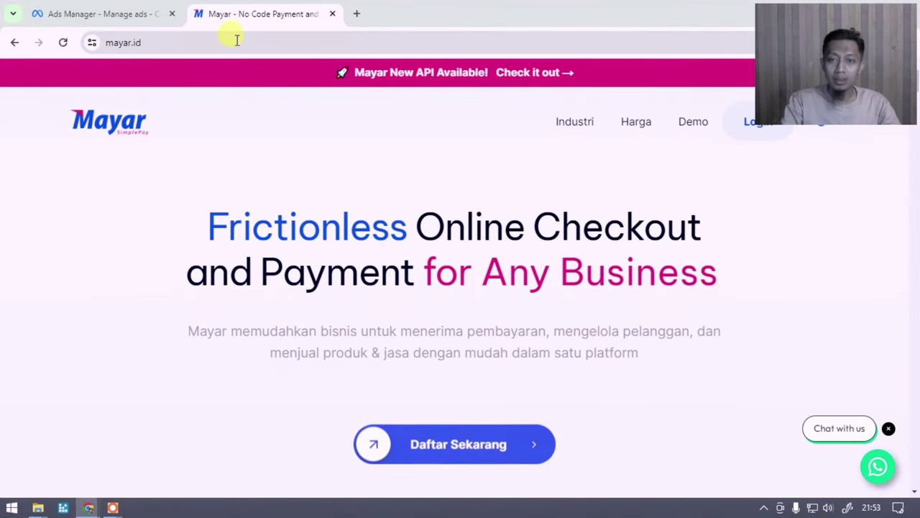
pyautogui.click(176, 46)
pyautogui.click(755, 125)
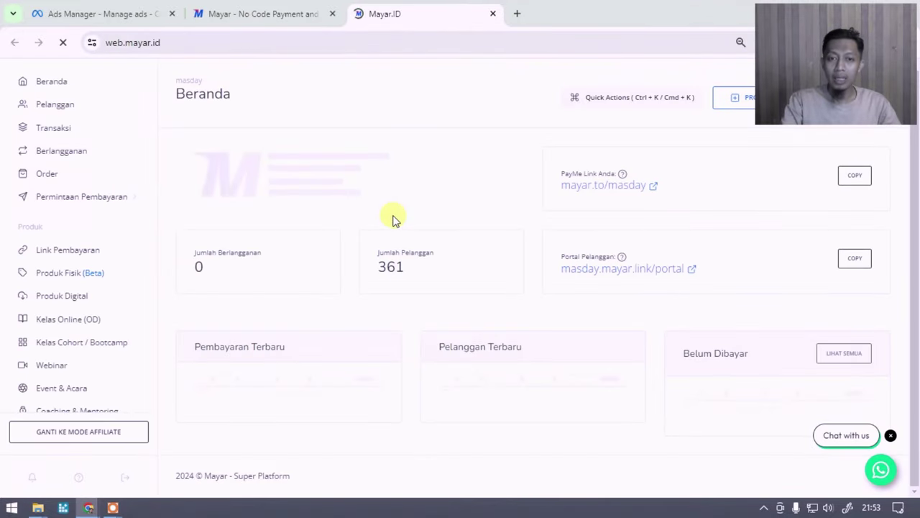
# Open the Pengaturan (account settings) page from the Mayar dashboard
pyautogui.scroll(-4, 395, 220)
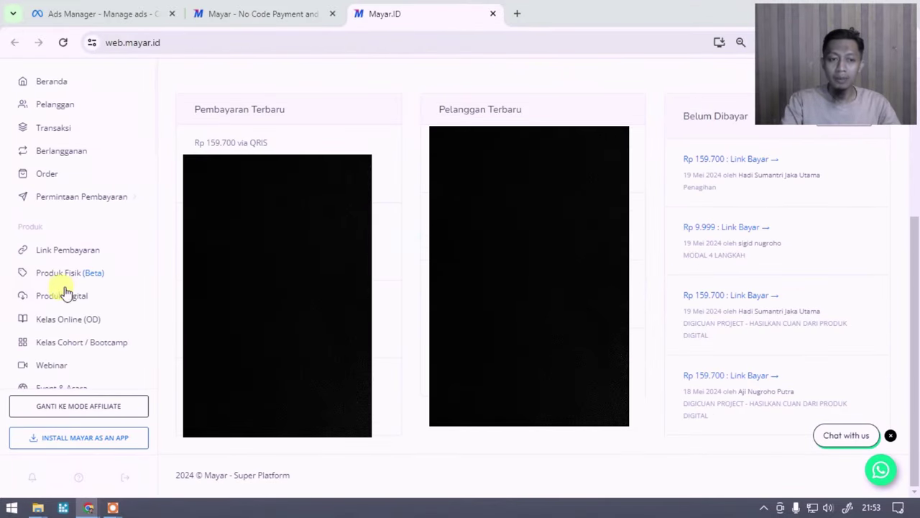
pyautogui.scroll(3, 151, 188)
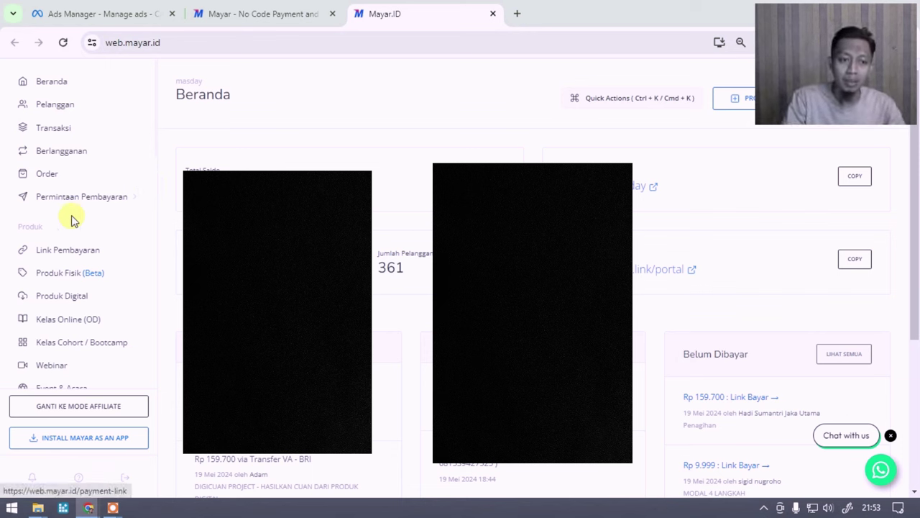
pyautogui.scroll(-10, 62, 283)
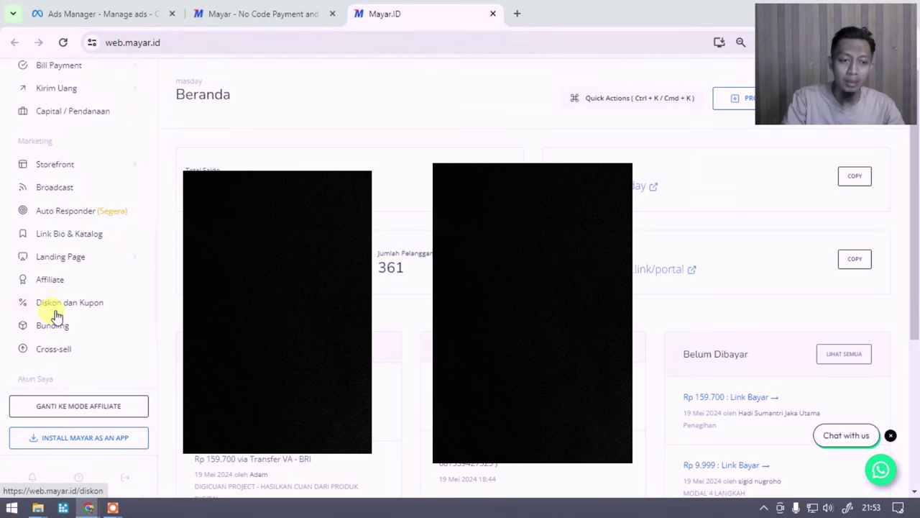
pyautogui.click(56, 281)
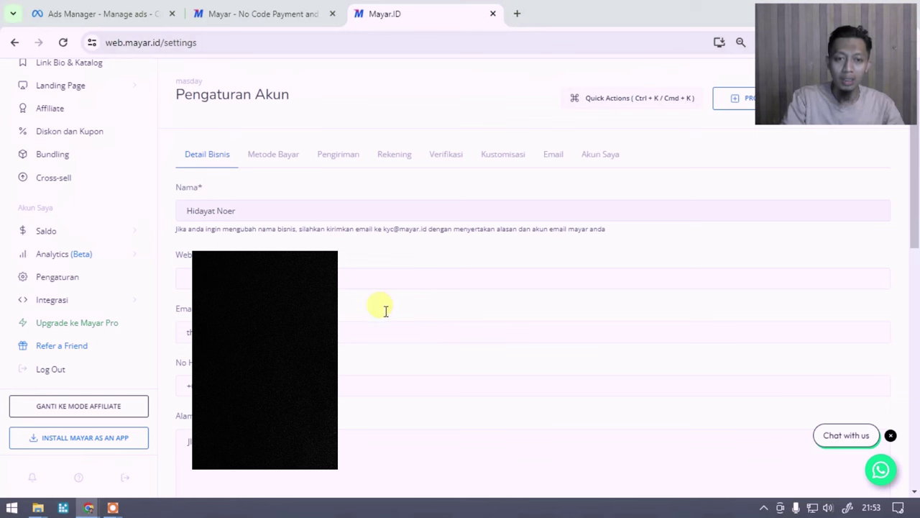
# Review the business name, email, phone and address fields in the Detail Bisnis settings
pyautogui.moveTo(243, 213); pyautogui.dragTo(213, 211)
pyautogui.click(345, 332)
pyautogui.press('Tab')
pyautogui.press('Tab')
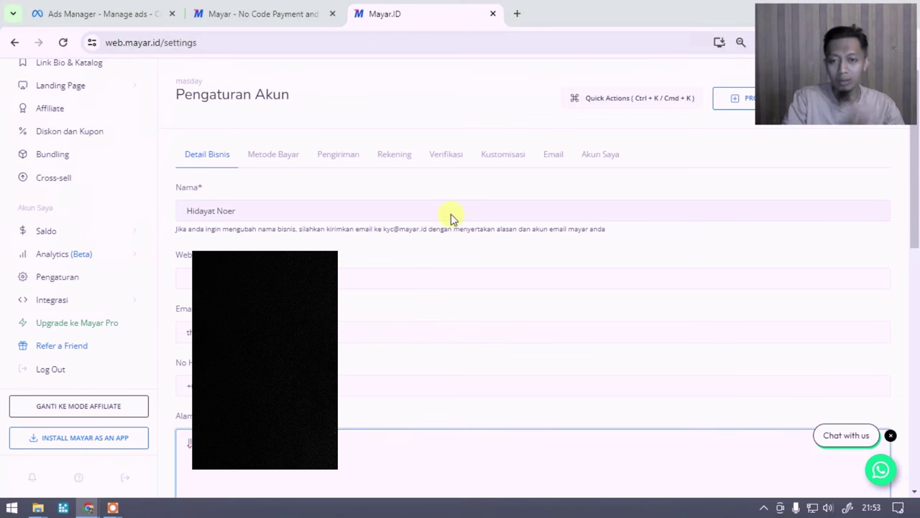
# Examine the Metode Bayar settings, from payment duration through the bank transfer, e-wallet, card, retail and pay-later channels
pyautogui.click(289, 164)
pyautogui.scroll(-6, 424, 309)
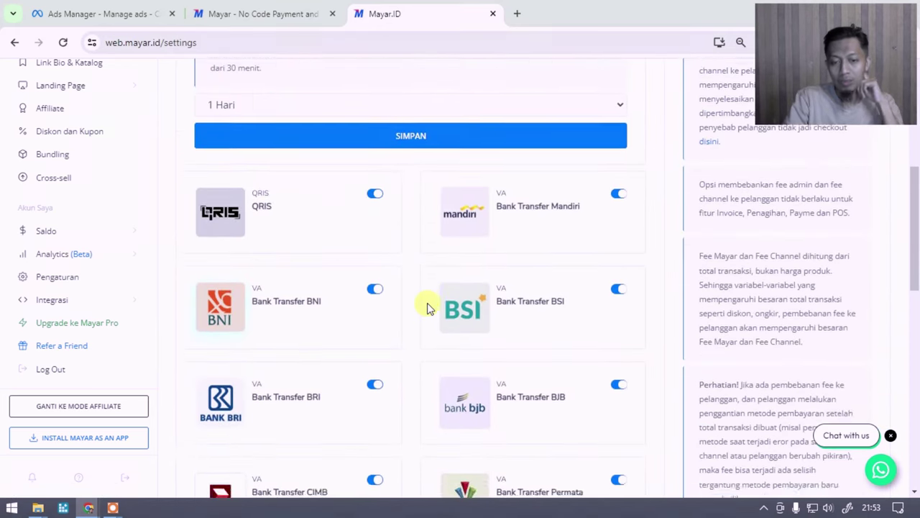
pyautogui.scroll(-4, 423, 309)
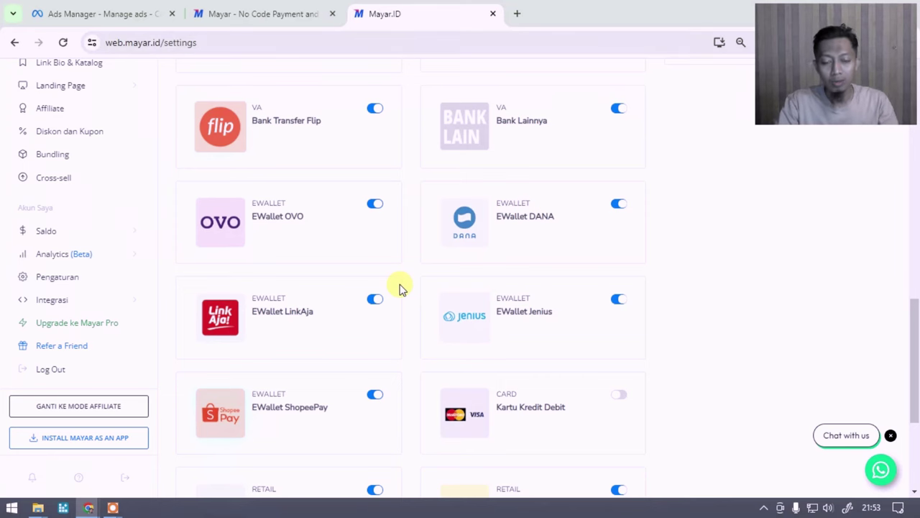
pyautogui.scroll(-3, 406, 273)
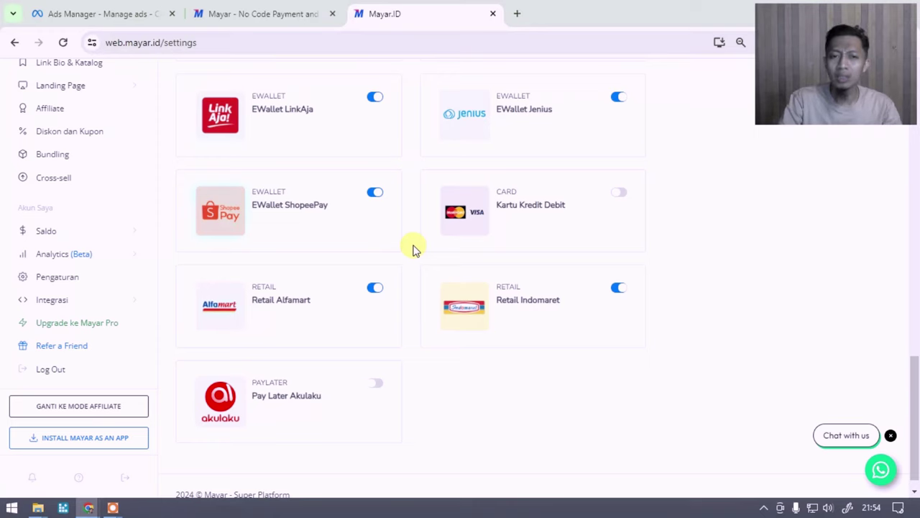
pyautogui.scroll(4, 413, 248)
pyautogui.scroll(10, 413, 248)
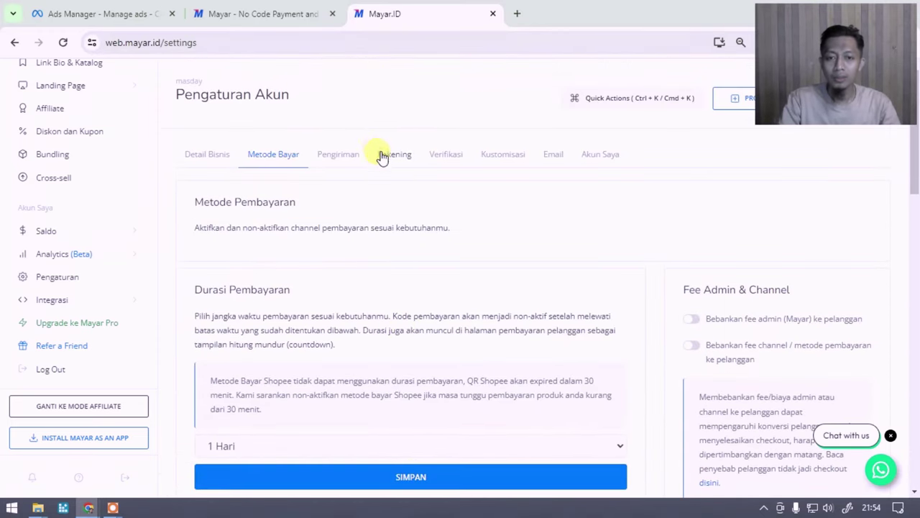
# View the Pengiriman shipping-origin settings and the Rekening payout account settings
pyautogui.click(338, 159)
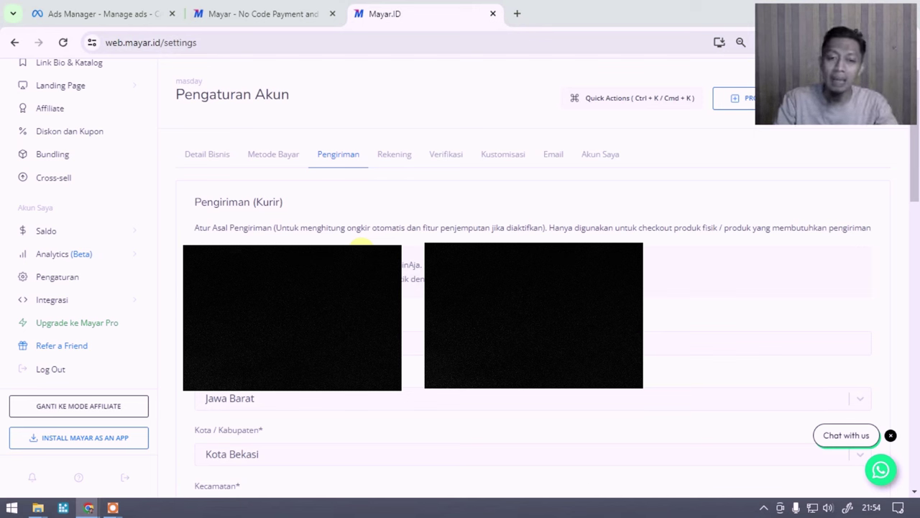
pyautogui.click(388, 156)
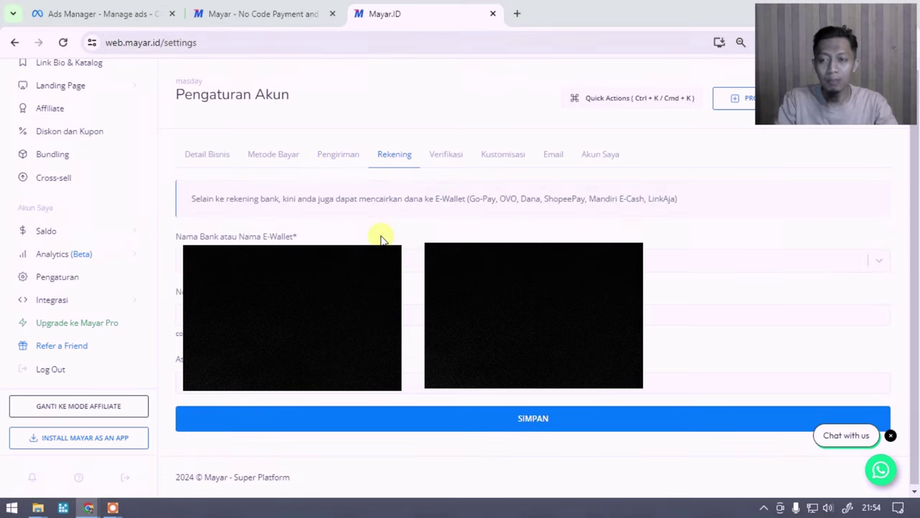
# Check the account's Verifikasi status and the contact given for changing verified data
pyautogui.click(440, 160)
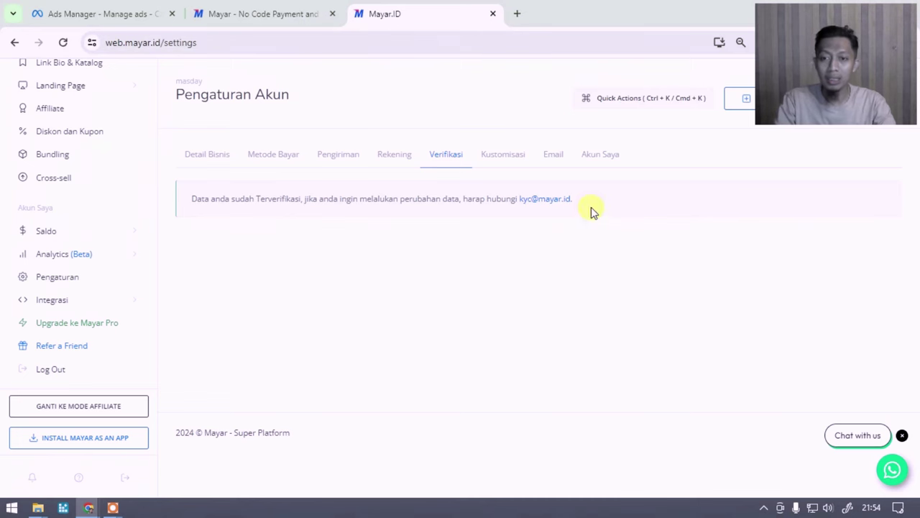
pyautogui.moveTo(549, 198); pyautogui.dragTo(513, 198)
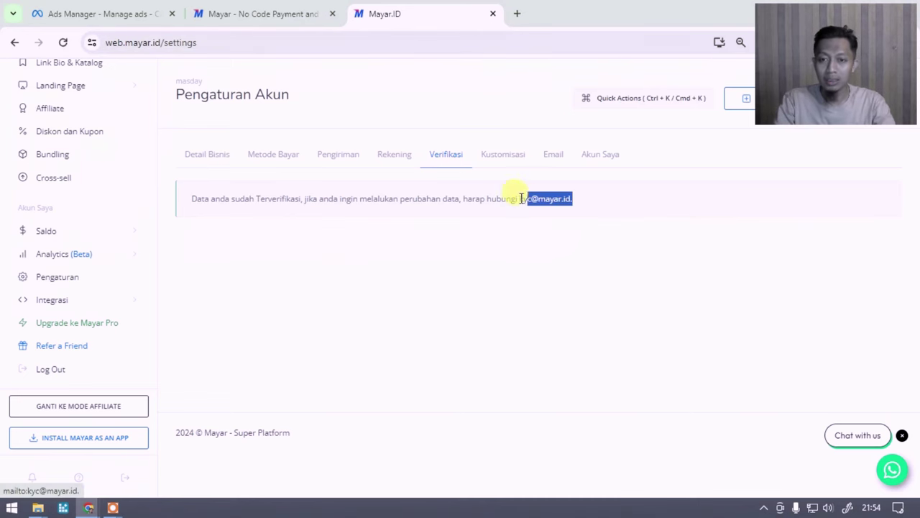
pyautogui.click(512, 302)
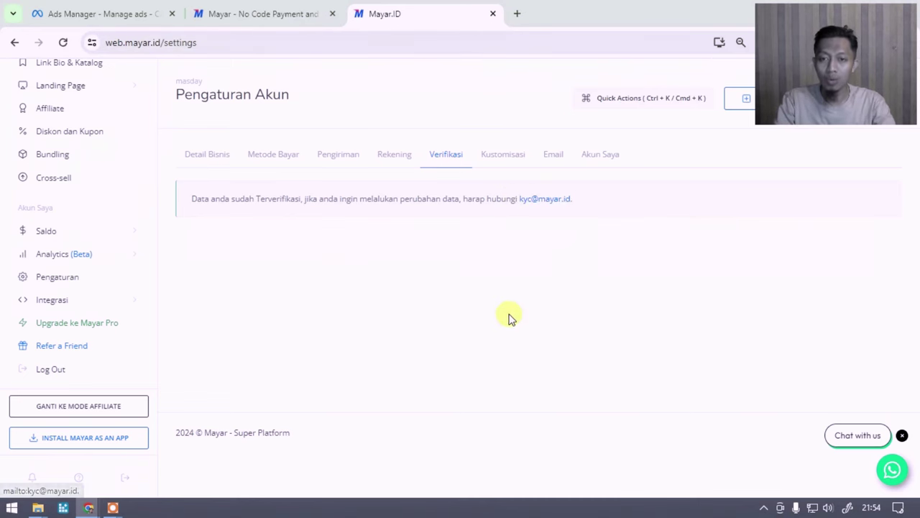
# Review the Kustomisasi settings for the logo, the global tracking codes and server-side tracking
pyautogui.click(492, 160)
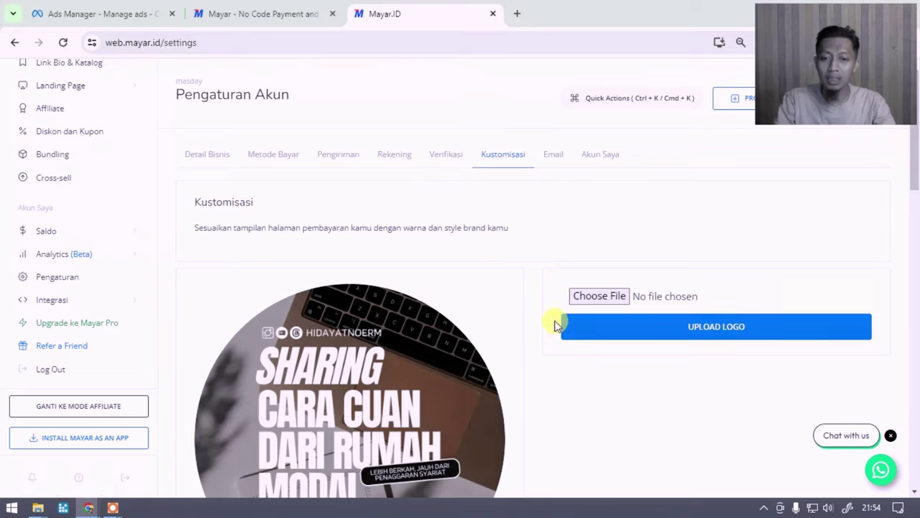
pyautogui.scroll(-3, 410, 292)
pyautogui.scroll(-8, 479, 304)
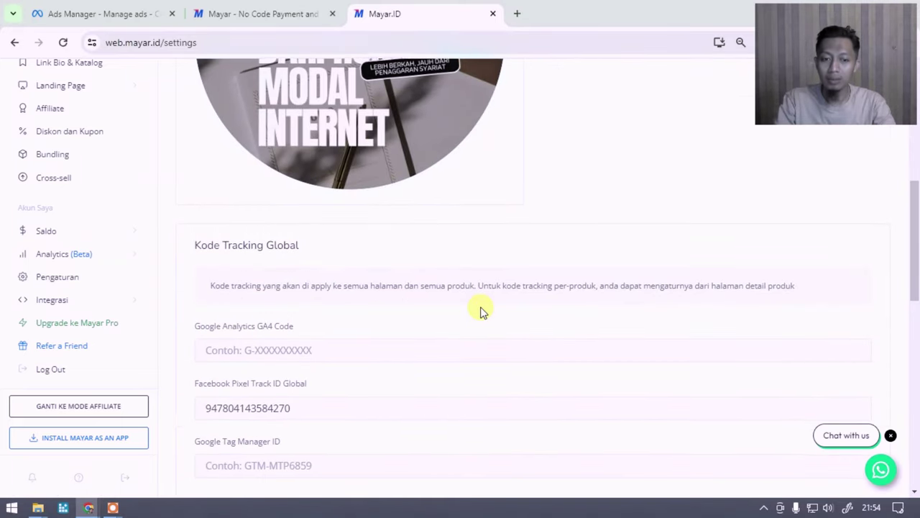
pyautogui.scroll(4, 482, 299)
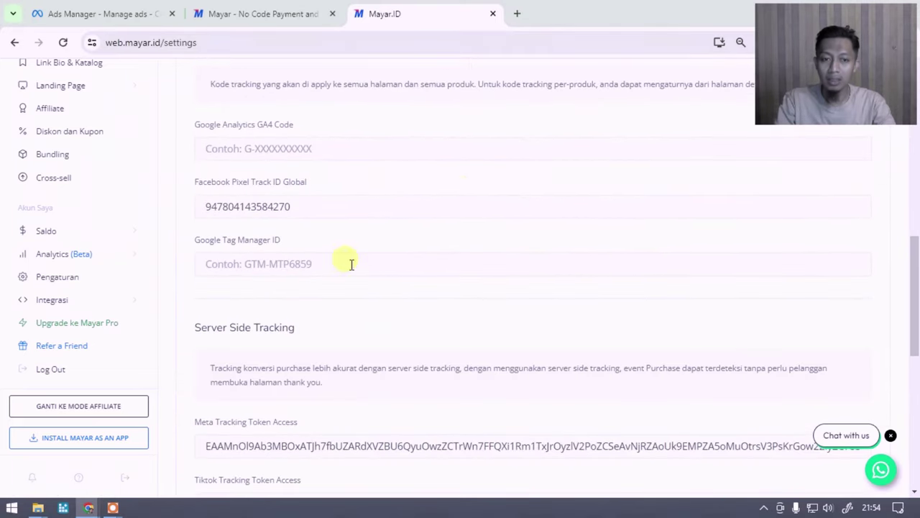
pyautogui.moveTo(290, 207); pyautogui.dragTo(263, 212)
pyautogui.click(298, 209)
pyautogui.scroll(-4, 410, 255)
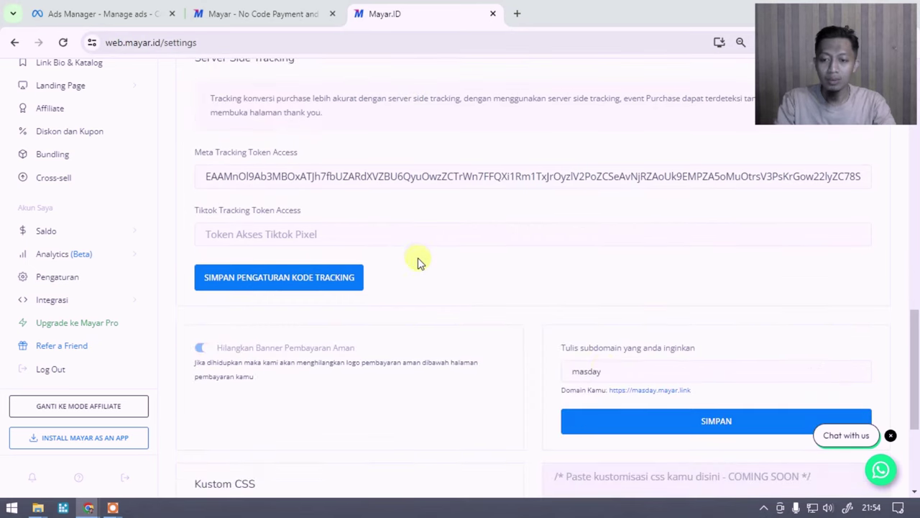
# Check the store's subdomain setting and browse the product catalog at its public link
pyautogui.moveTo(610, 371); pyautogui.dragTo(552, 368)
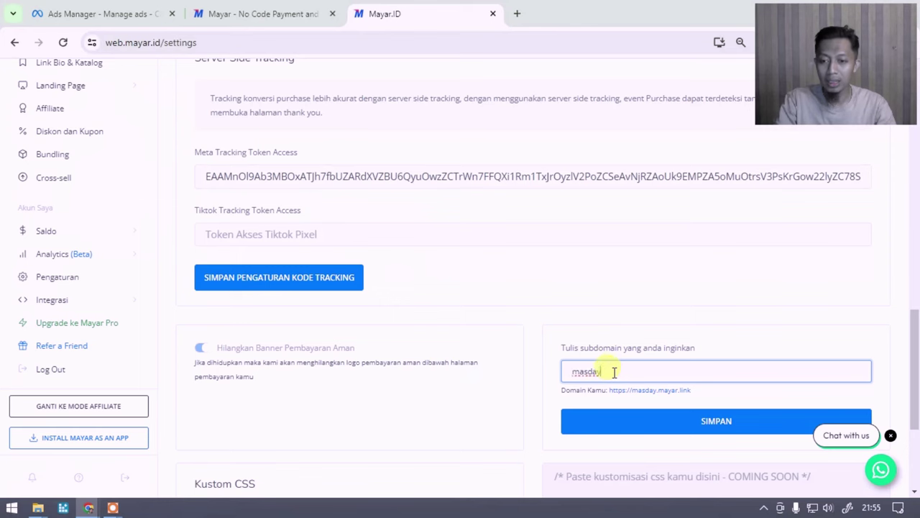
pyautogui.click(660, 391)
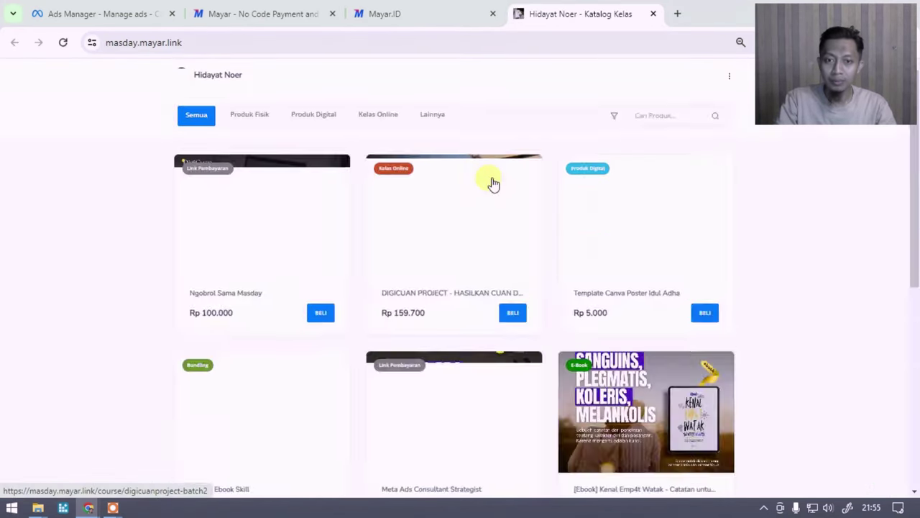
pyautogui.scroll(-1, 391, 171)
pyautogui.scroll(-8, 397, 182)
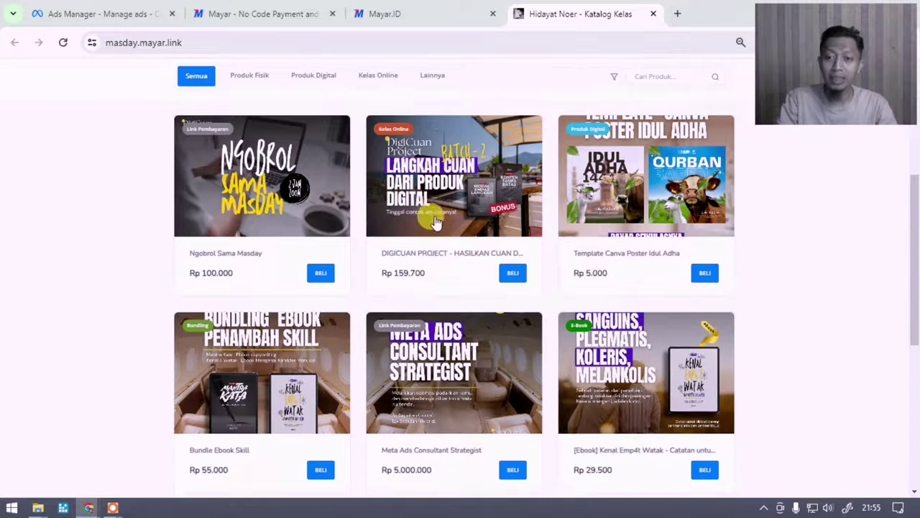
pyautogui.scroll(10, 436, 225)
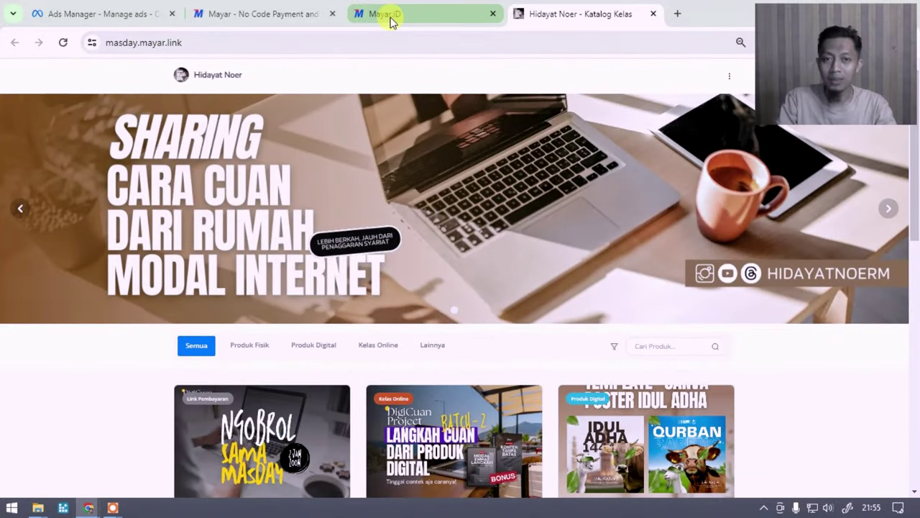
# Return to the account settings and review the Email notification options for the seller and for customers
pyautogui.click(390, 21)
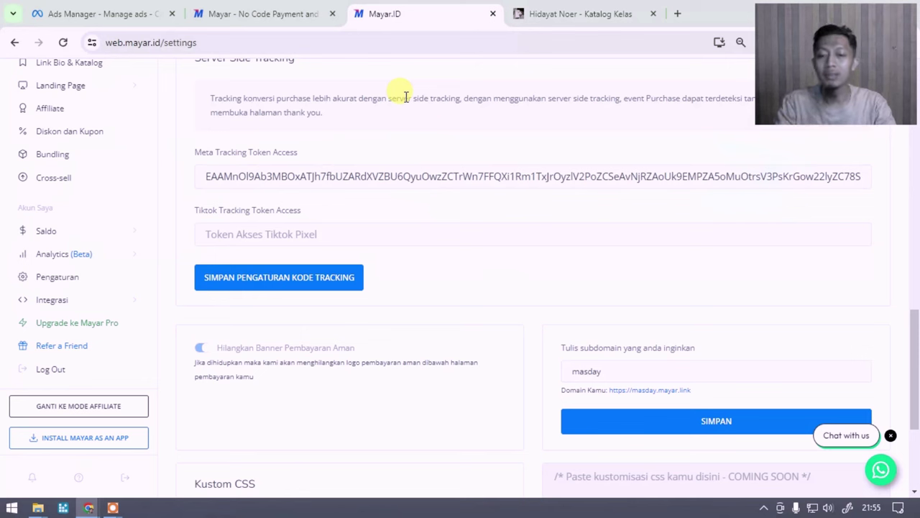
pyautogui.scroll(3, 495, 281)
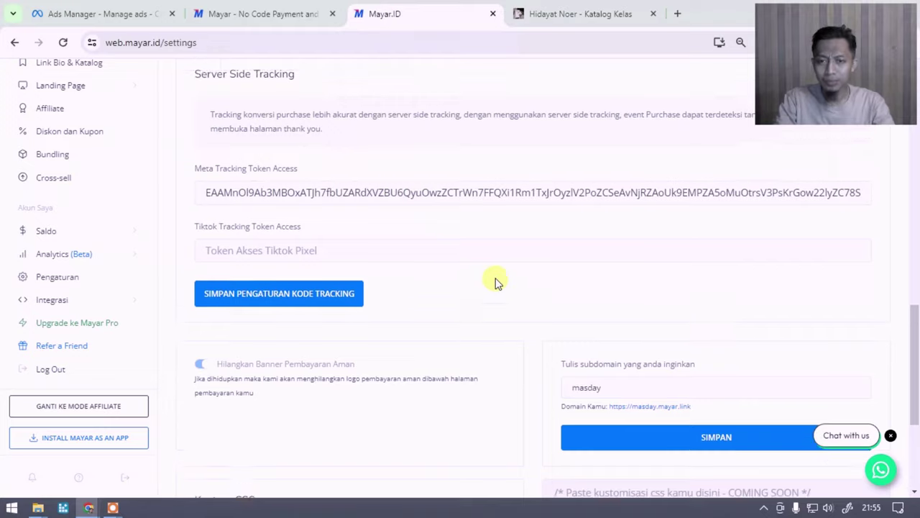
pyautogui.scroll(10, 486, 260)
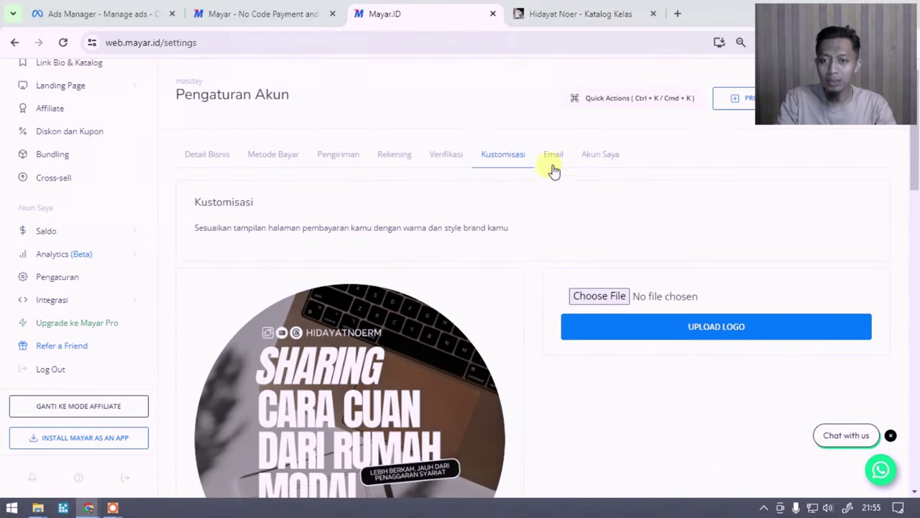
pyautogui.click(554, 158)
pyautogui.scroll(-3, 505, 265)
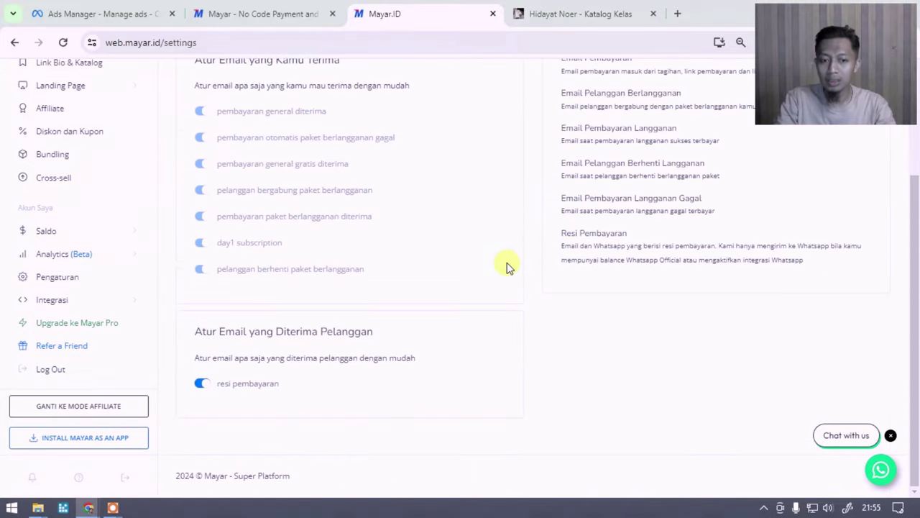
pyautogui.scroll(3, 505, 265)
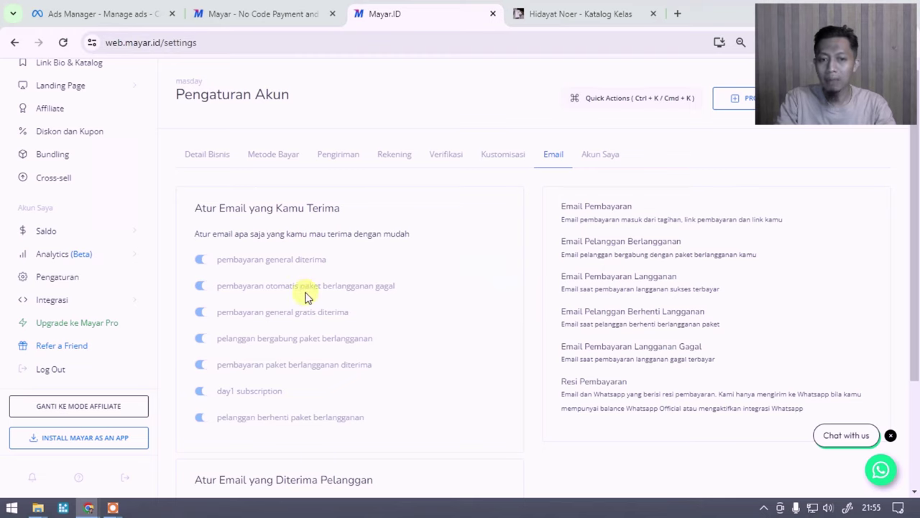
pyautogui.scroll(-2, 390, 379)
pyautogui.scroll(2, 493, 303)
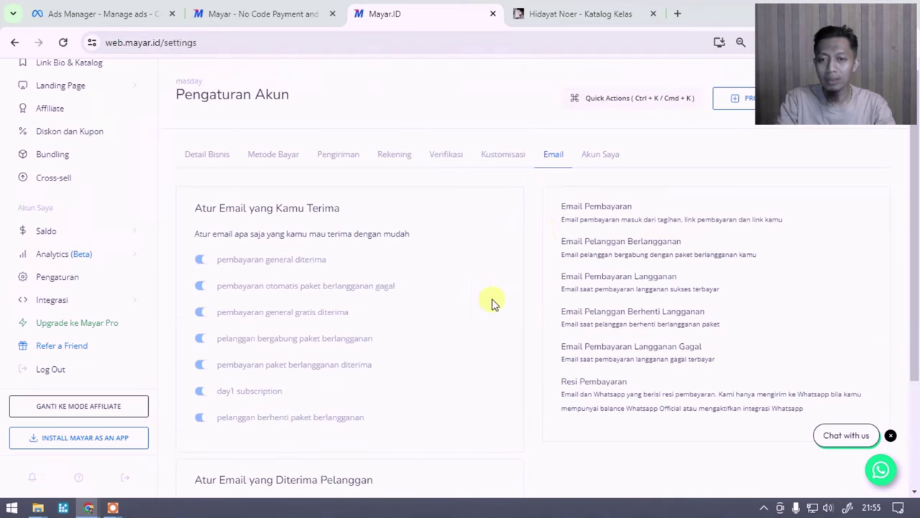
# View the Akun Saya settings, including the account name field
pyautogui.click(596, 155)
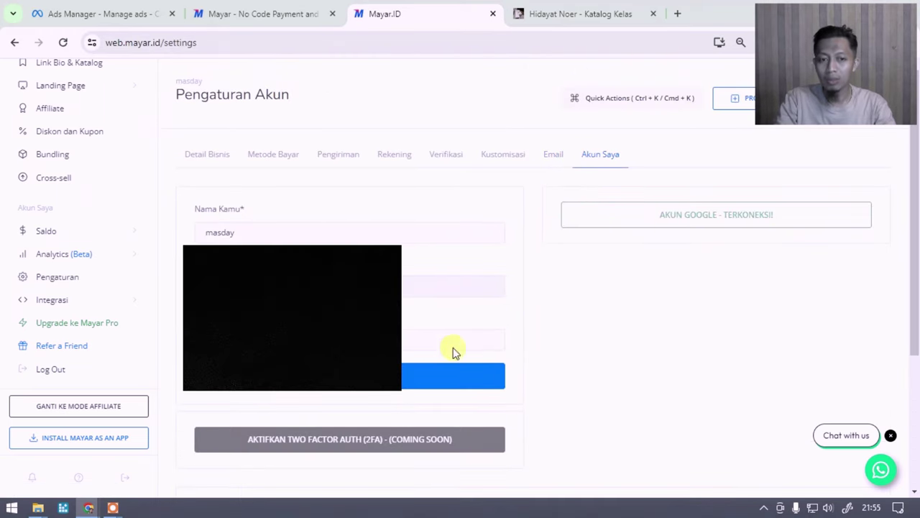
pyautogui.click(231, 233)
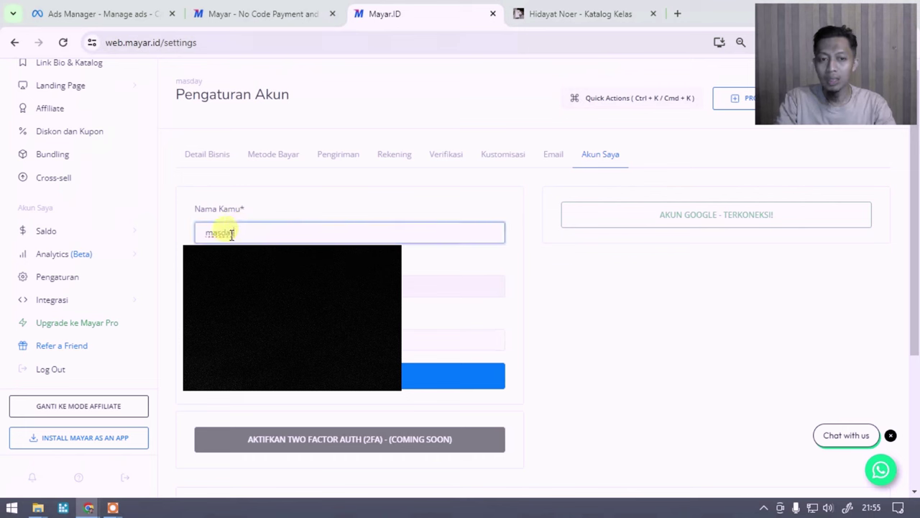
pyautogui.click(493, 368)
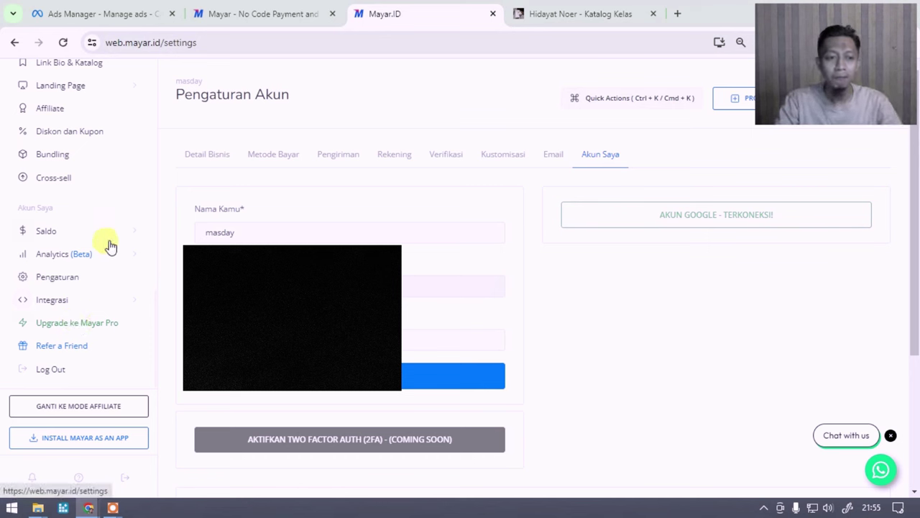
# Browse the product types offered in the dashboard and open the E-Book product list
pyautogui.scroll(10, 110, 246)
pyautogui.scroll(5, 109, 246)
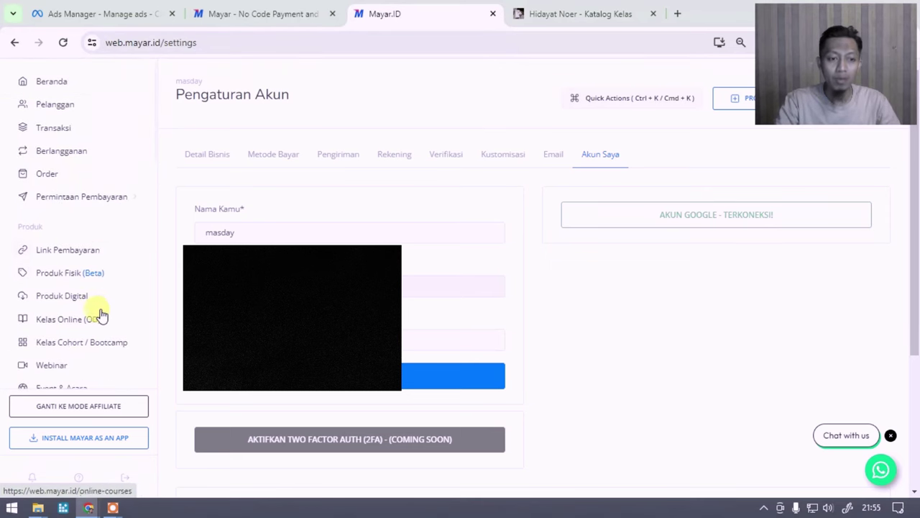
pyautogui.scroll(-5, 71, 263)
pyautogui.scroll(3, 67, 263)
pyautogui.scroll(-1, 65, 336)
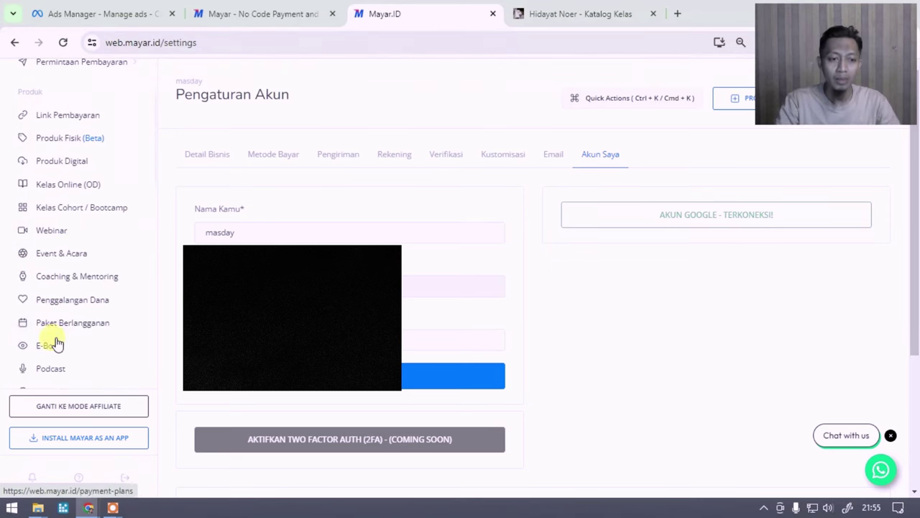
pyautogui.click(49, 346)
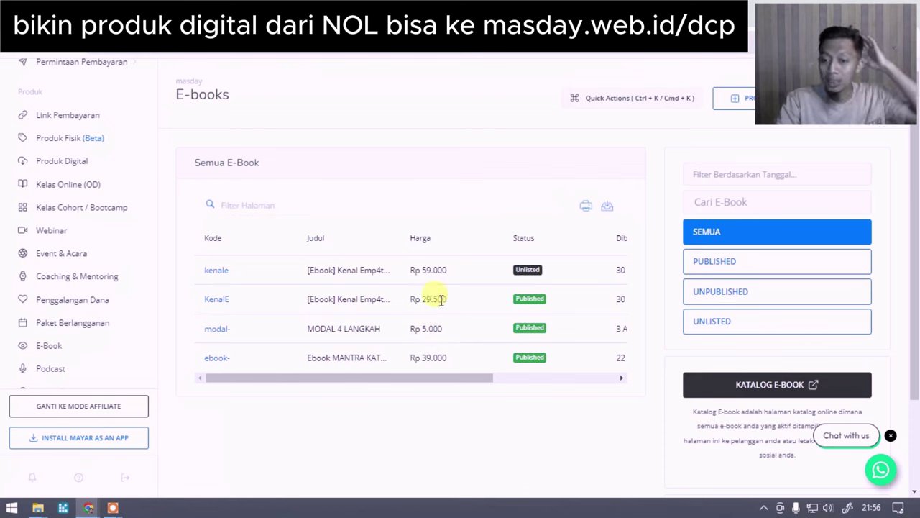
pyautogui.moveTo(443, 381); pyautogui.dragTo(386, 386)
pyautogui.moveTo(452, 382); pyautogui.dragTo(391, 382)
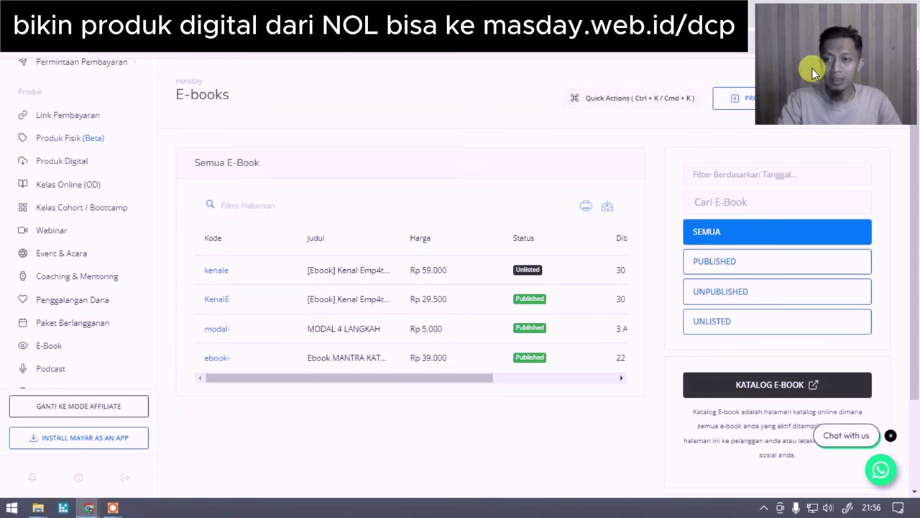
pyautogui.moveTo(811, 72); pyautogui.dragTo(70, 433)
pyautogui.moveTo(165, 406); pyautogui.dragTo(153, 405)
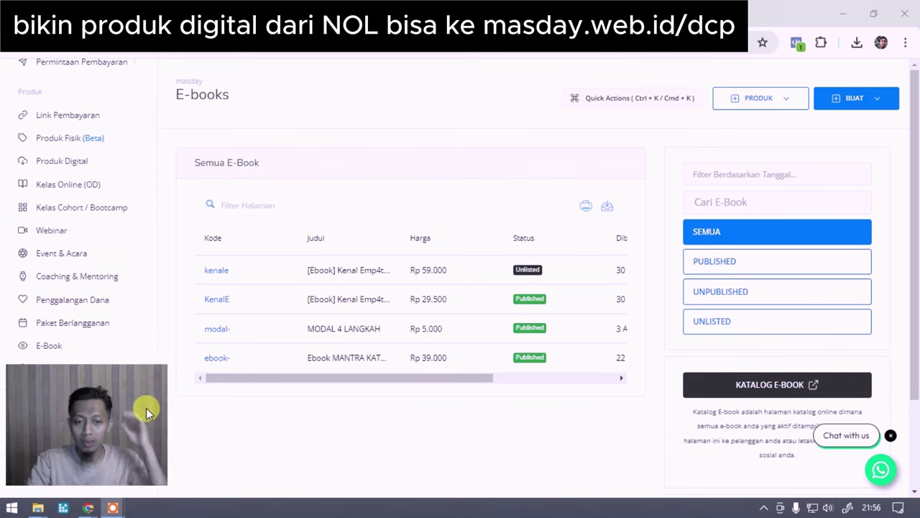
# Start a new E-Book product and name it "Ebook Seni Menjual Lewat Tulisan"
pyautogui.click(795, 101)
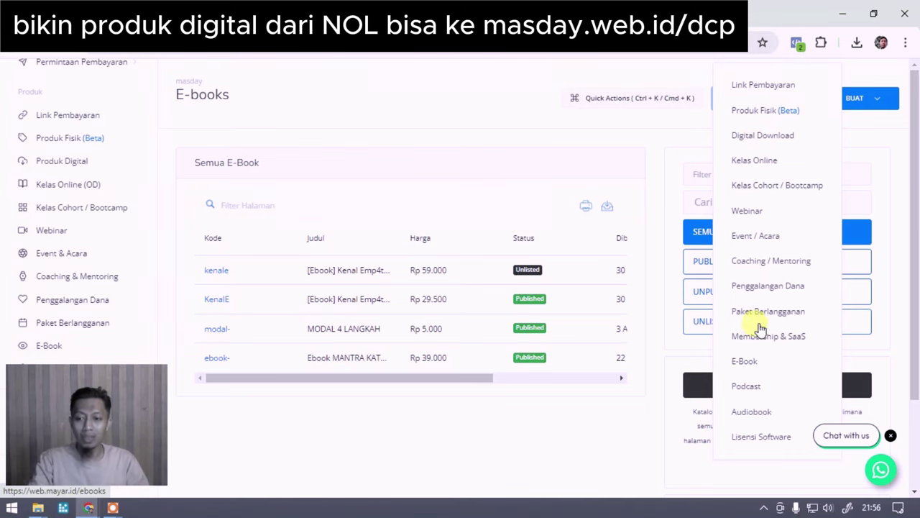
pyautogui.click(741, 361)
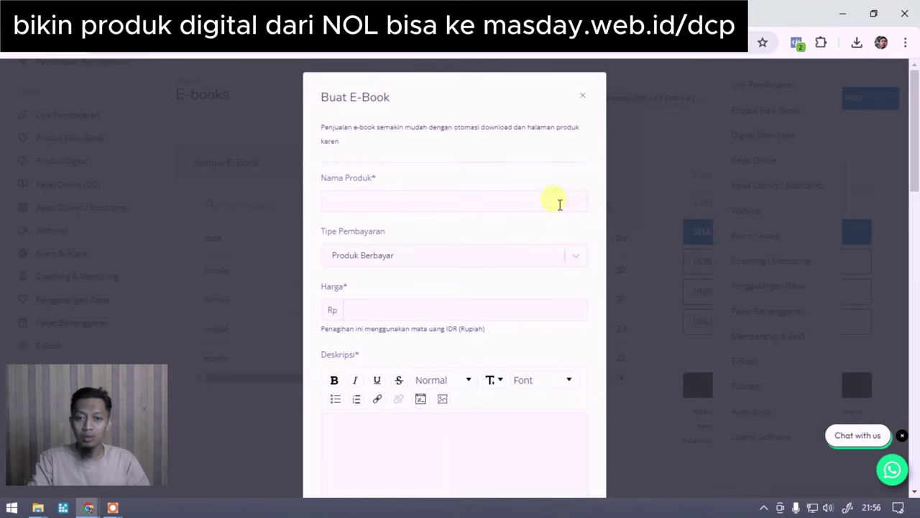
pyautogui.click(433, 203)
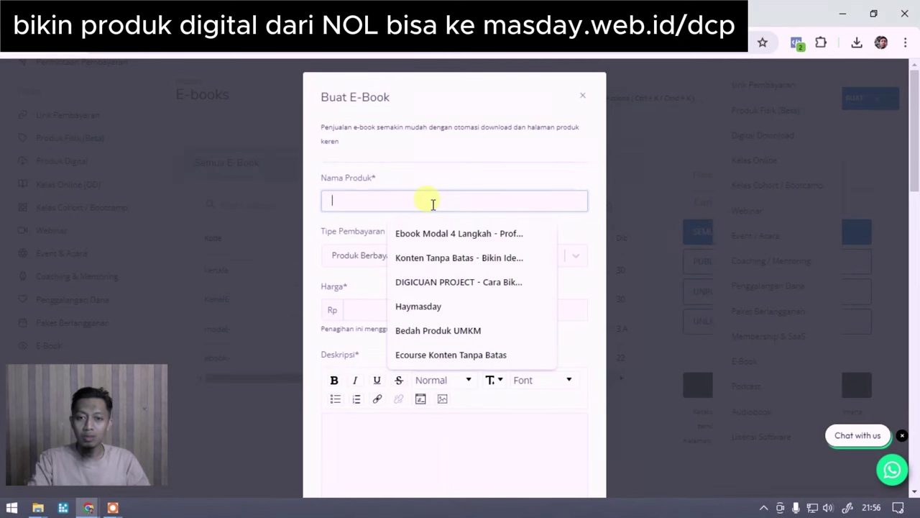
pyautogui.click(360, 287)
pyautogui.click(449, 261)
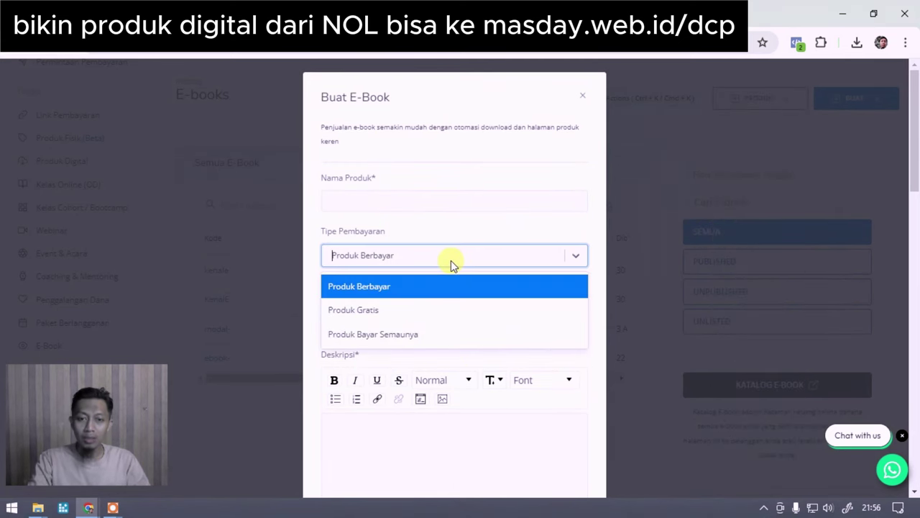
pyautogui.click(420, 204)
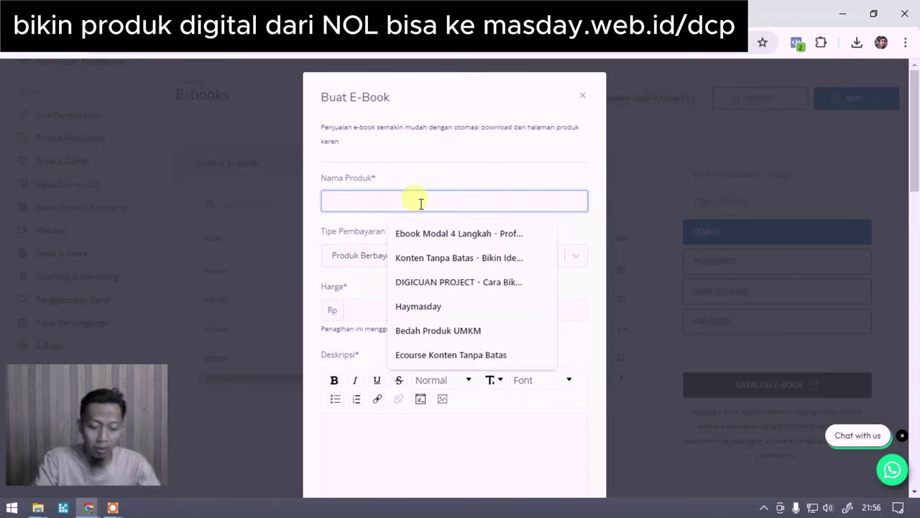
pyautogui.write('Ebook')
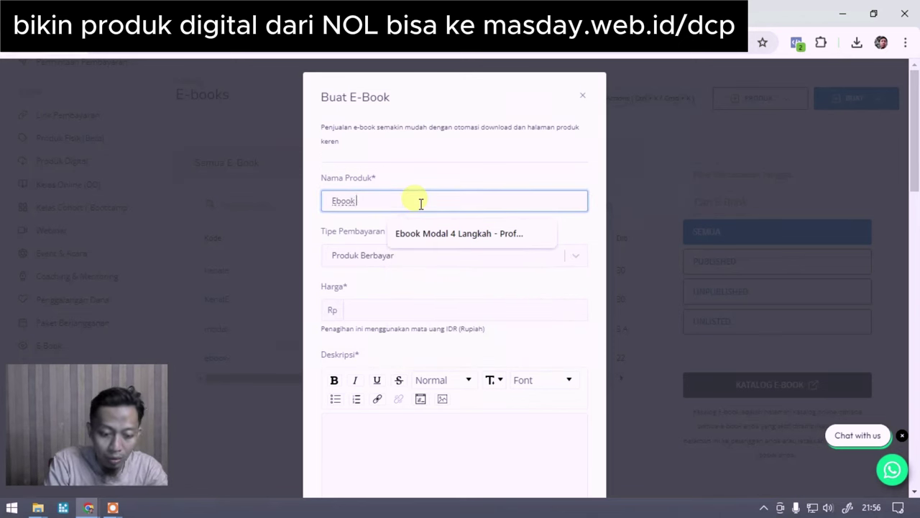
pyautogui.write(' Seni Menj')
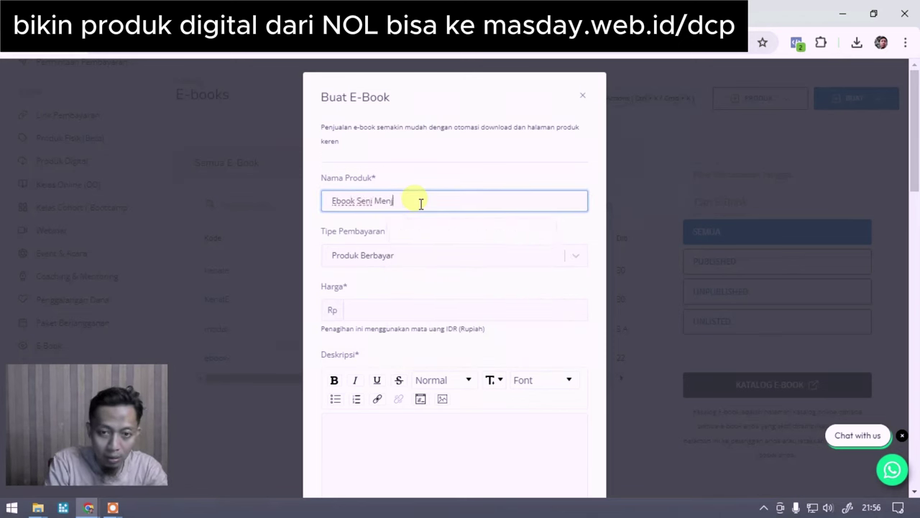
pyautogui.write('ual Level')
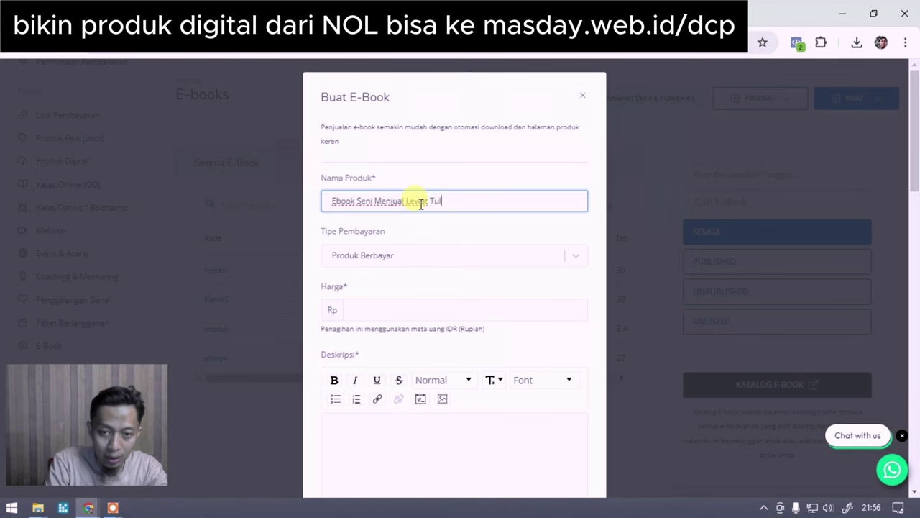
# Set the e-book's payment type to Produk Bayar Semaunya with a minimum price of Rp 5000
pyautogui.click(421, 257)
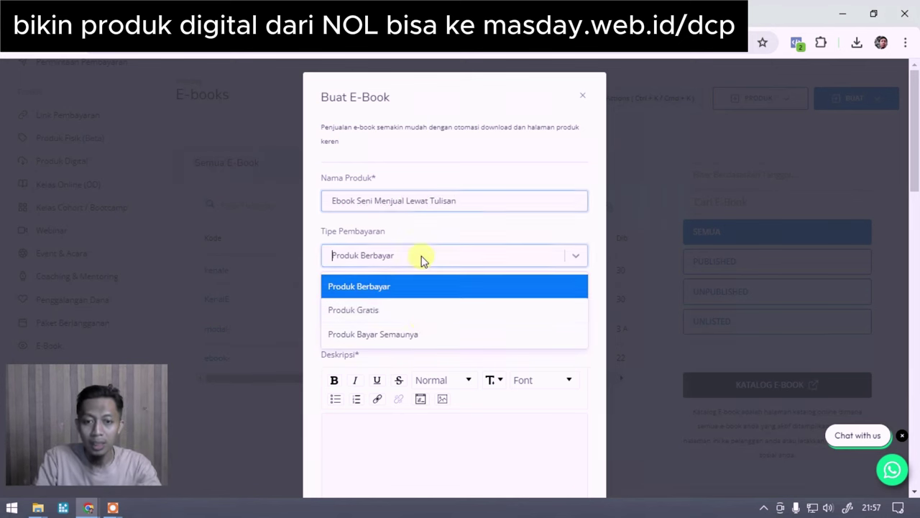
pyautogui.click(395, 335)
pyautogui.click(384, 307)
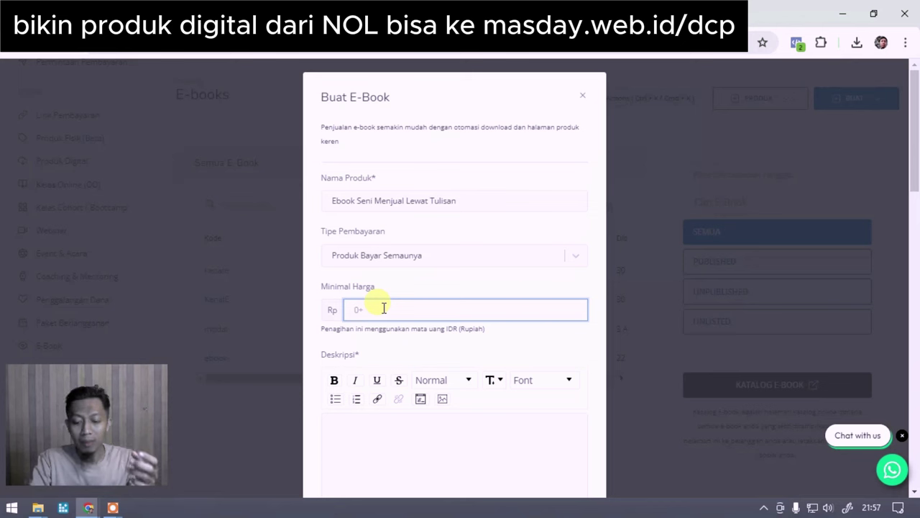
pyautogui.write('5')
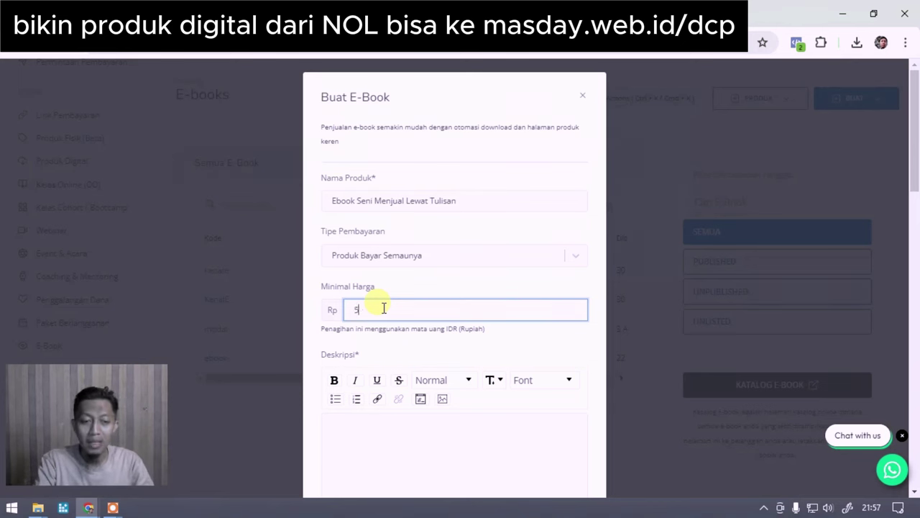
pyautogui.write('00')
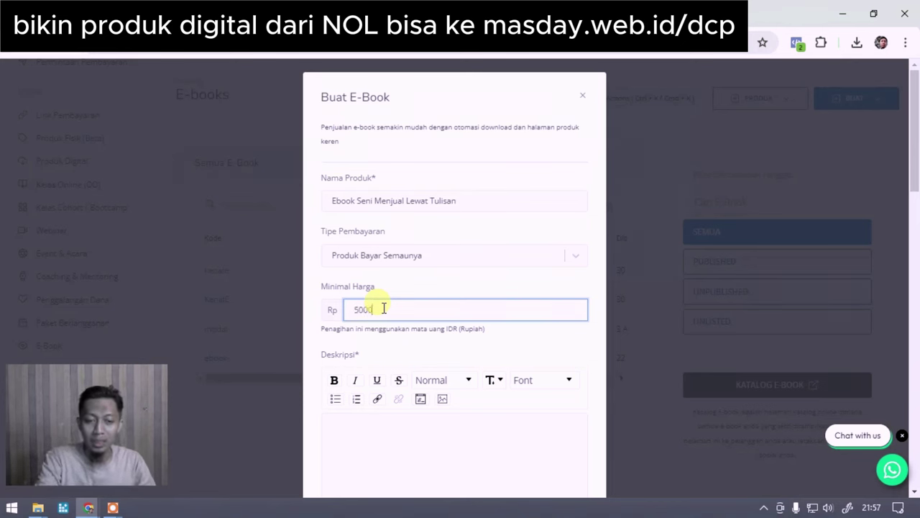
pyautogui.write('0')
pyautogui.click(395, 290)
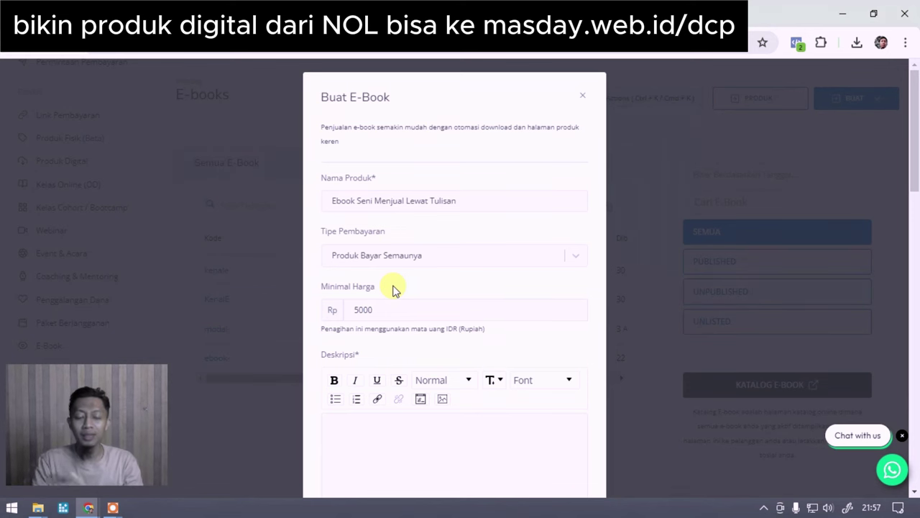
# Review the e-book form's description and cover fields, and look at example product covers in the public catalog
pyautogui.scroll(-2, 400, 273)
pyautogui.click(389, 293)
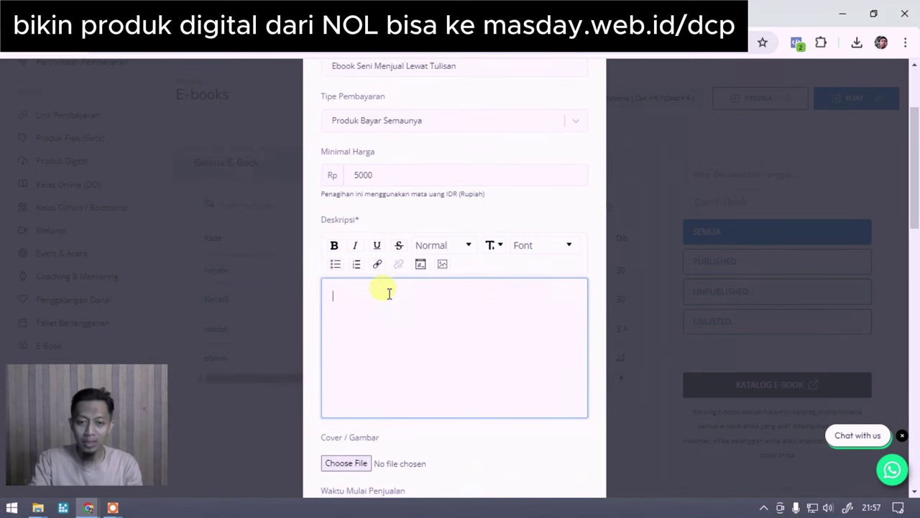
pyautogui.scroll(-2, 385, 292)
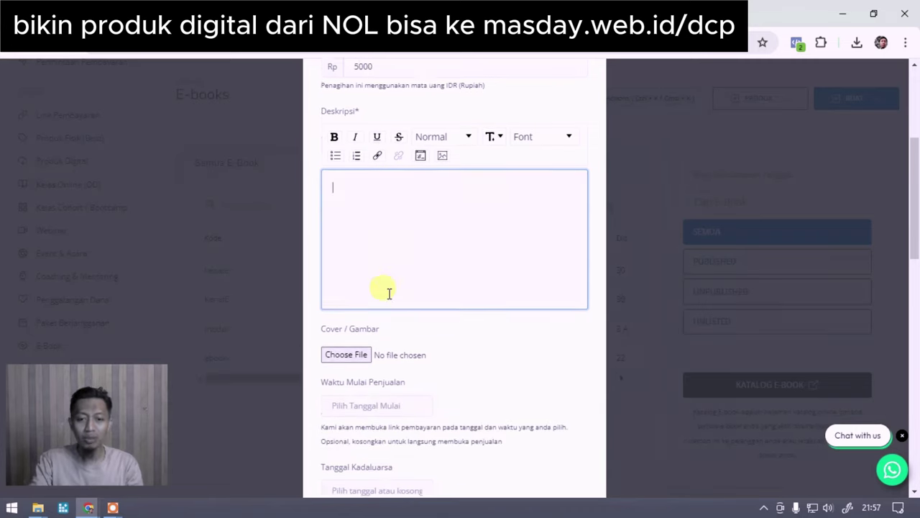
pyautogui.scroll(-1, 331, 328)
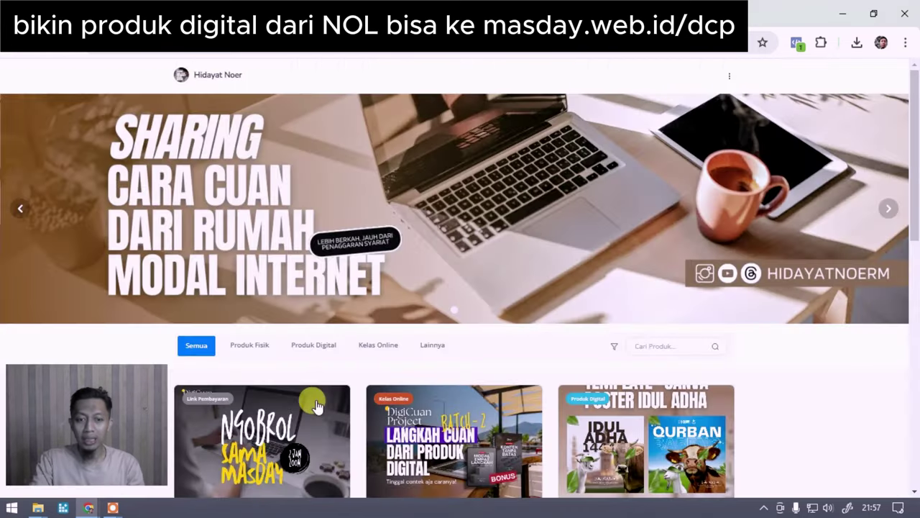
pyautogui.scroll(-2, 408, 314)
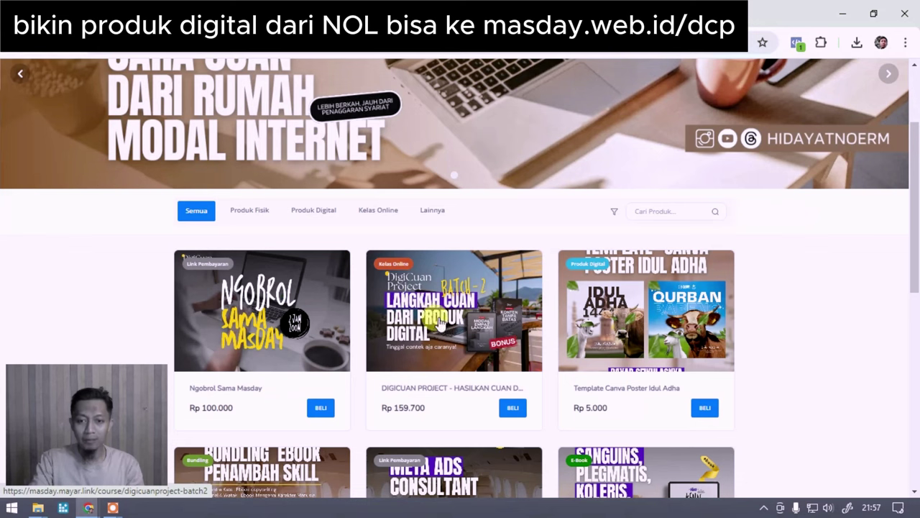
pyautogui.scroll(-2, 402, 393)
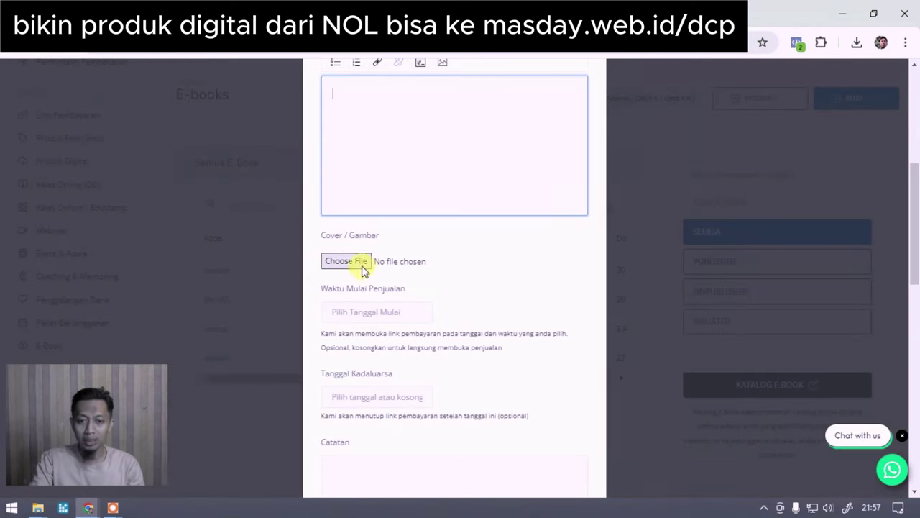
# Examine the e-book form's sale start, expiry date, buyer note and maximum quantity fields
pyautogui.scroll(-2, 360, 261)
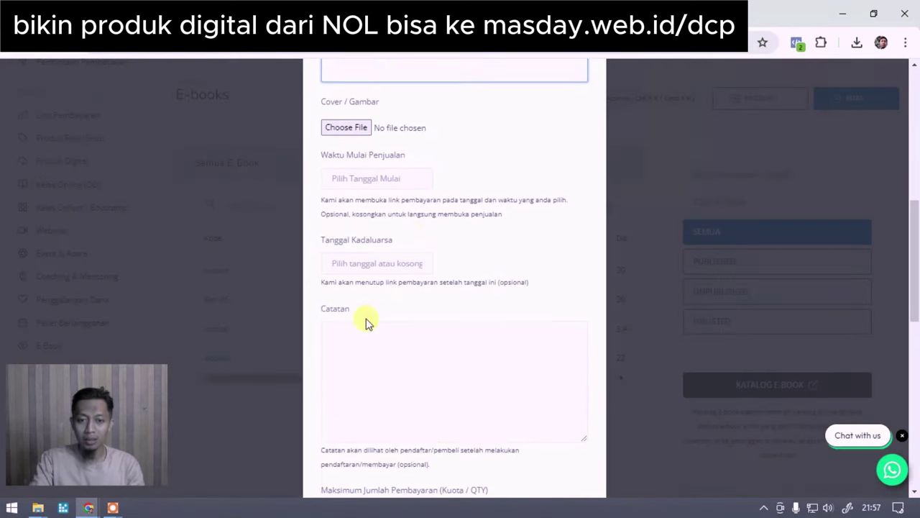
pyautogui.scroll(-1, 384, 335)
pyautogui.click(386, 279)
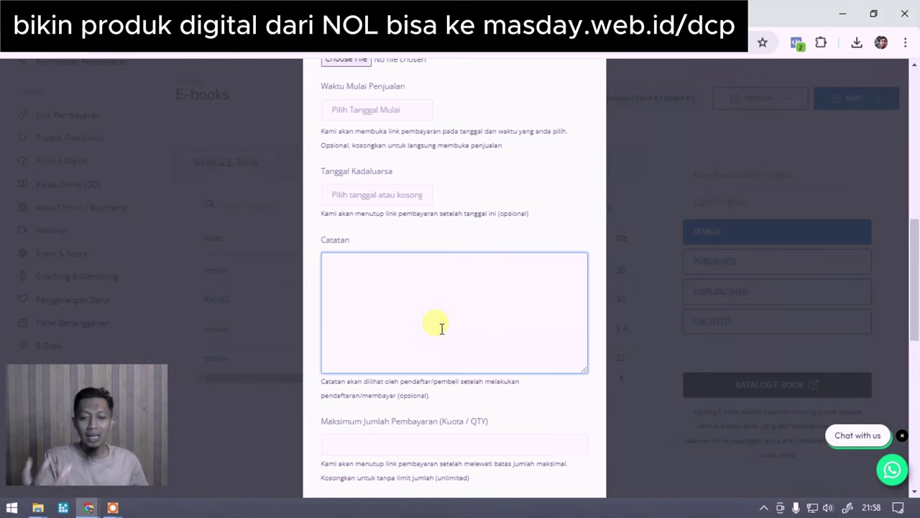
pyautogui.scroll(-1, 442, 329)
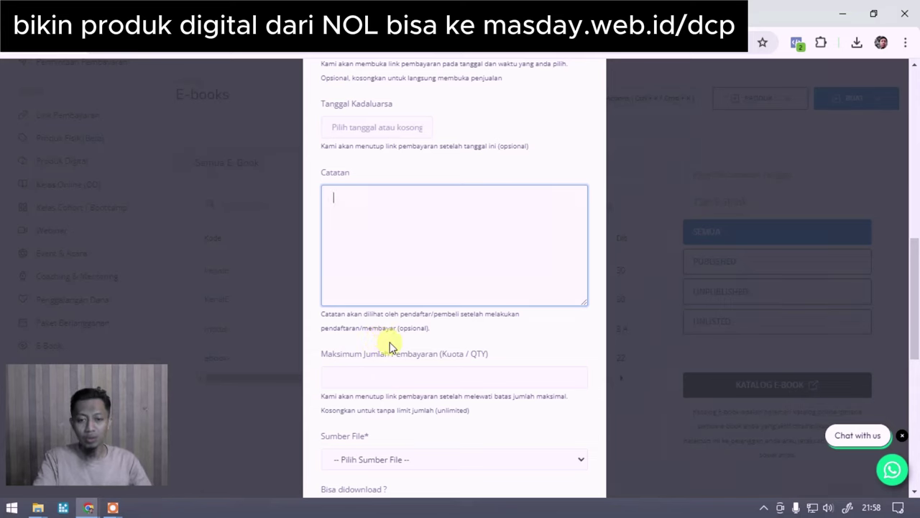
pyautogui.scroll(-2, 390, 345)
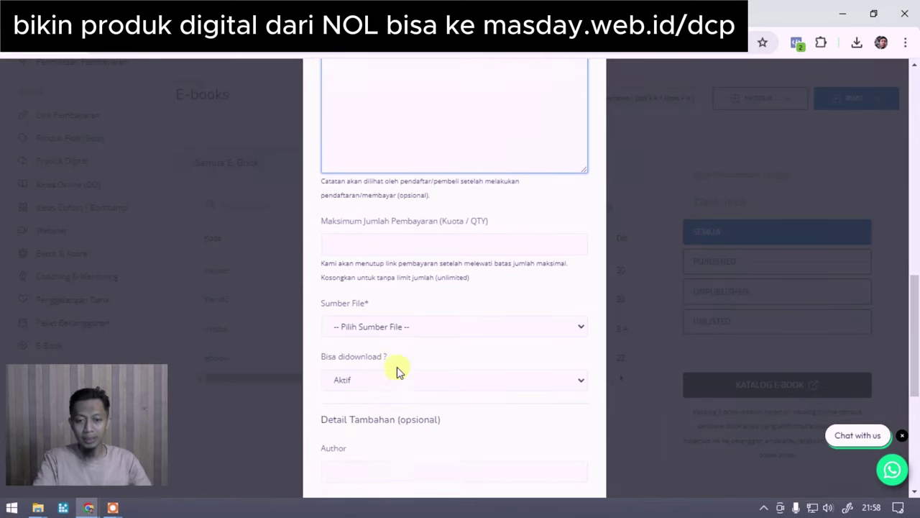
# Set the e-book's file source to Upload Baru and check the file upload area without choosing a file
pyautogui.click(441, 324)
pyautogui.click(442, 303)
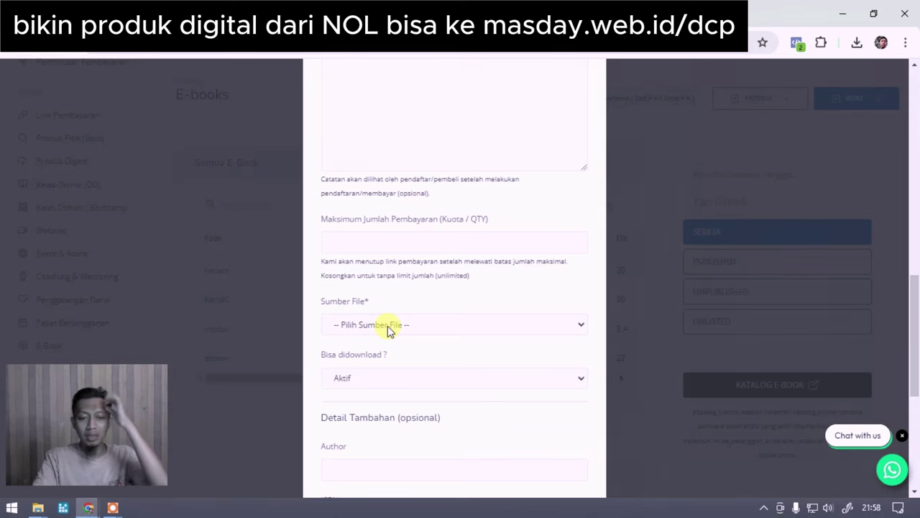
pyautogui.click(389, 330)
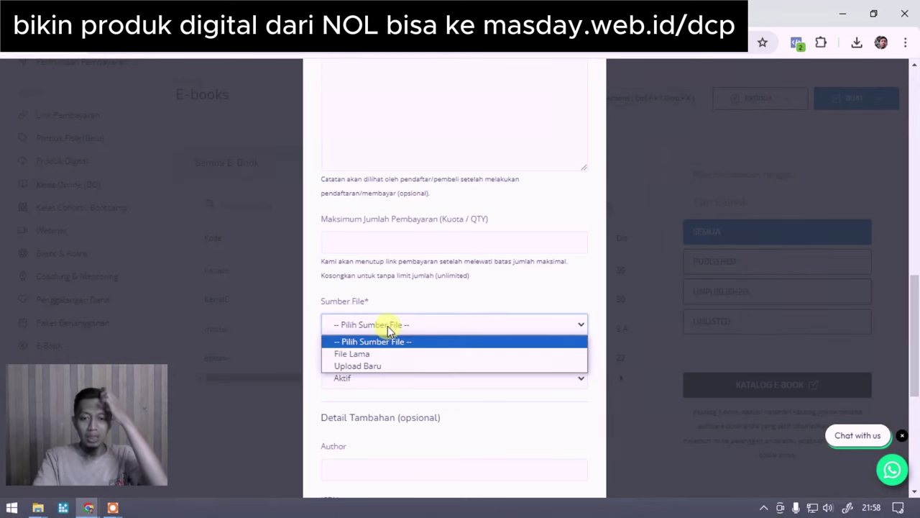
pyautogui.click(381, 366)
pyautogui.click(399, 399)
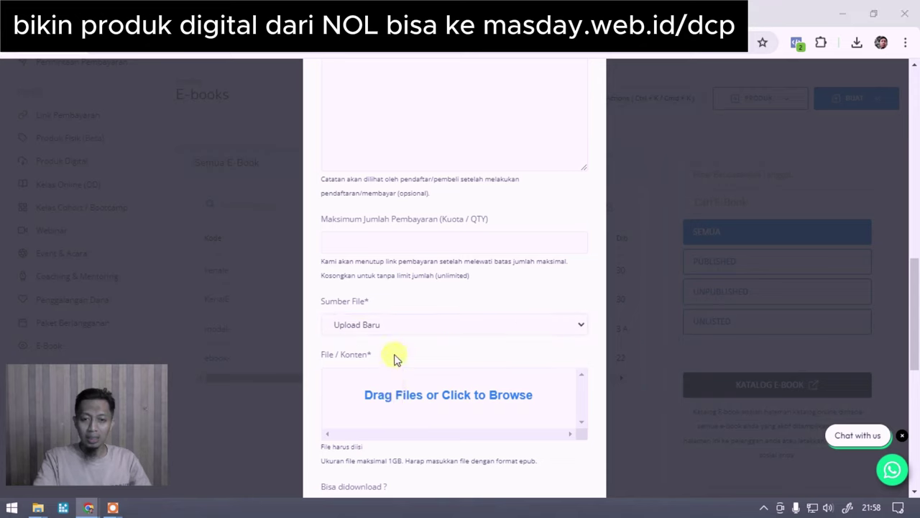
pyautogui.click(561, 421)
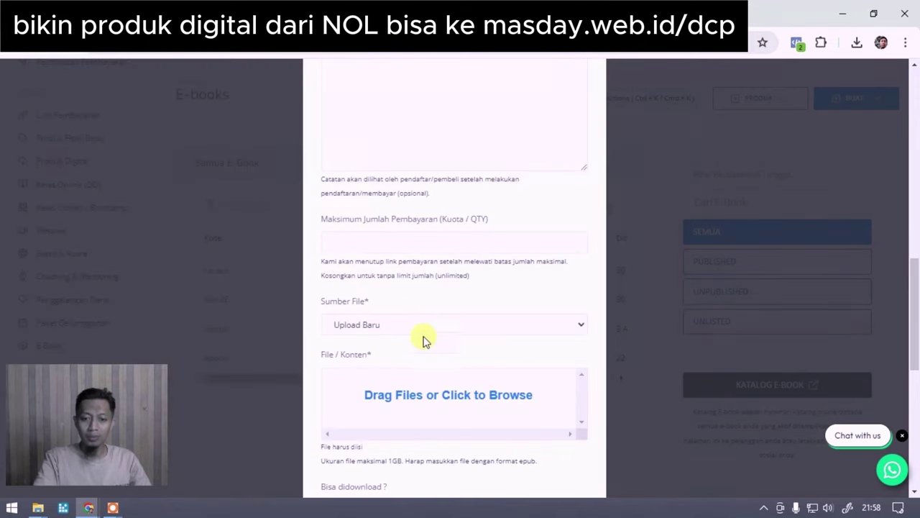
# Check the e-book's download permission options and fill in the author's name under the optional details
pyautogui.scroll(-2, 428, 356)
pyautogui.scroll(-2, 438, 353)
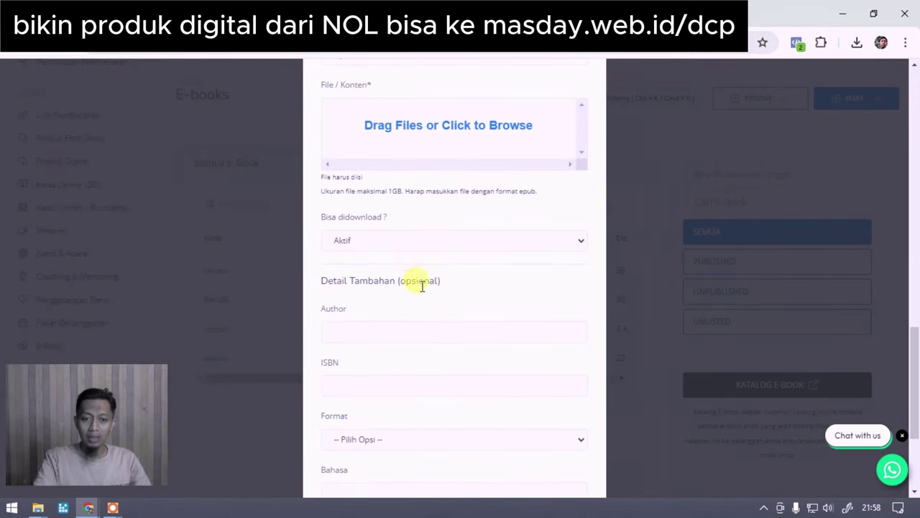
pyautogui.click(392, 243)
pyautogui.click(394, 243)
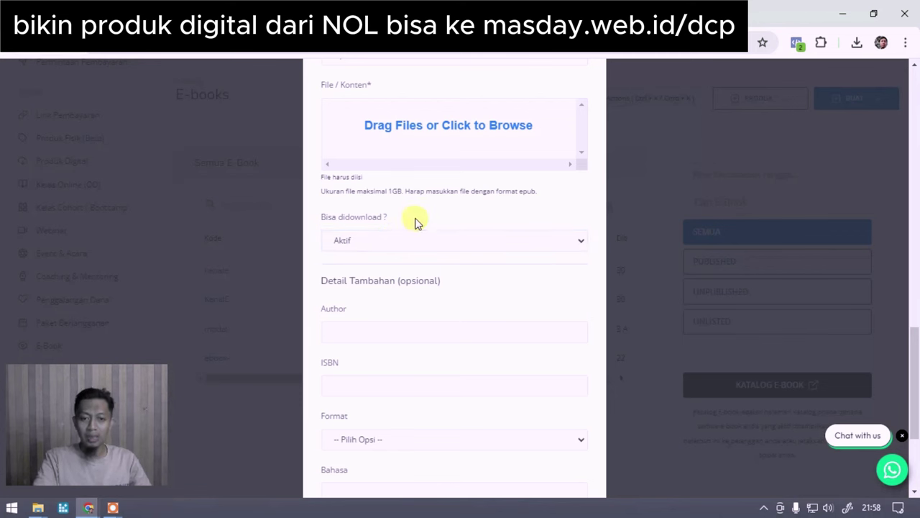
pyautogui.click(441, 329)
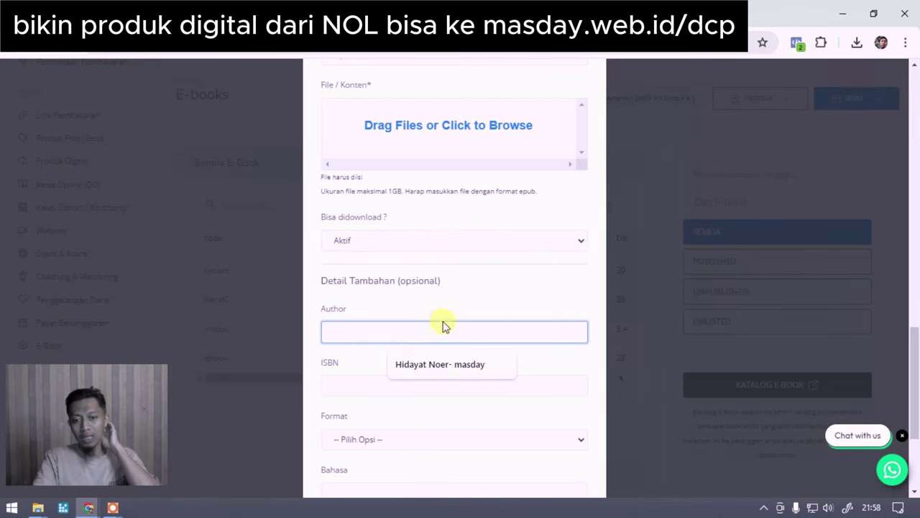
pyautogui.click(456, 364)
pyautogui.scroll(-2, 455, 303)
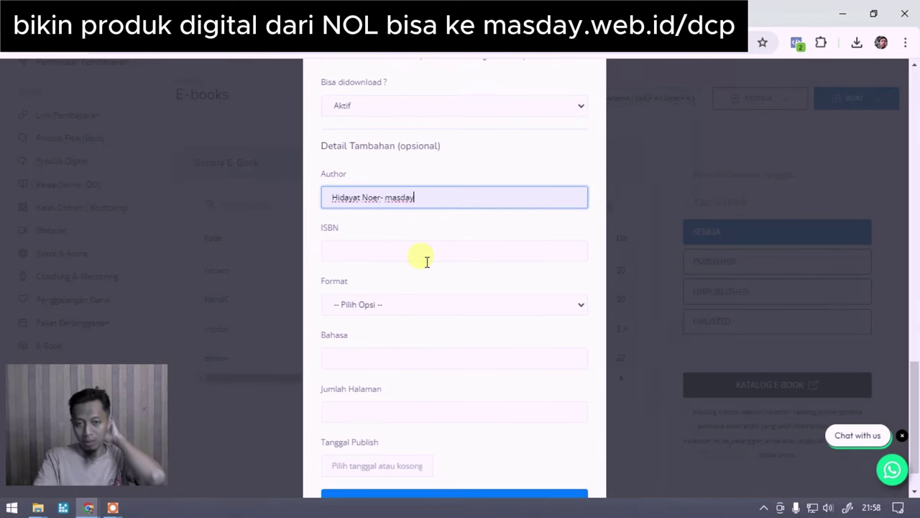
# Set the e-book's format to PDF, its language to Indonesia and its page count to 30
pyautogui.click(420, 304)
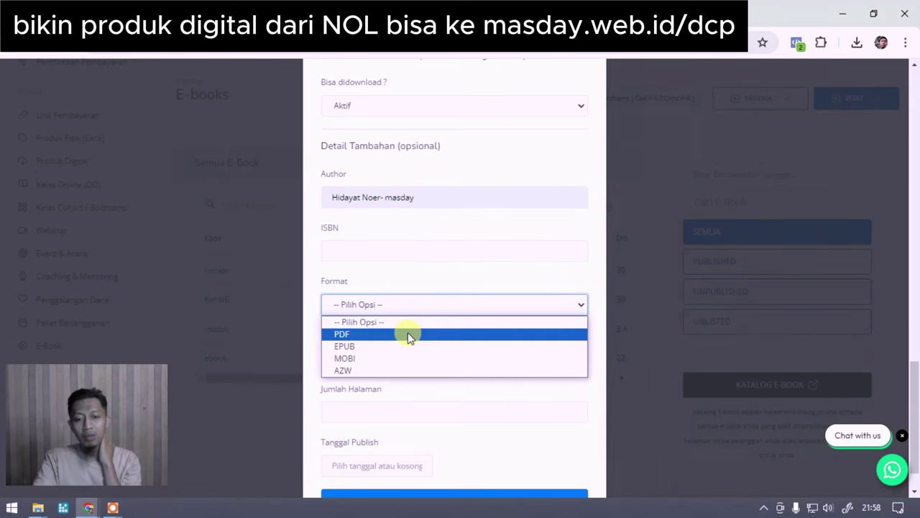
pyautogui.click(407, 334)
pyautogui.scroll(-1, 434, 287)
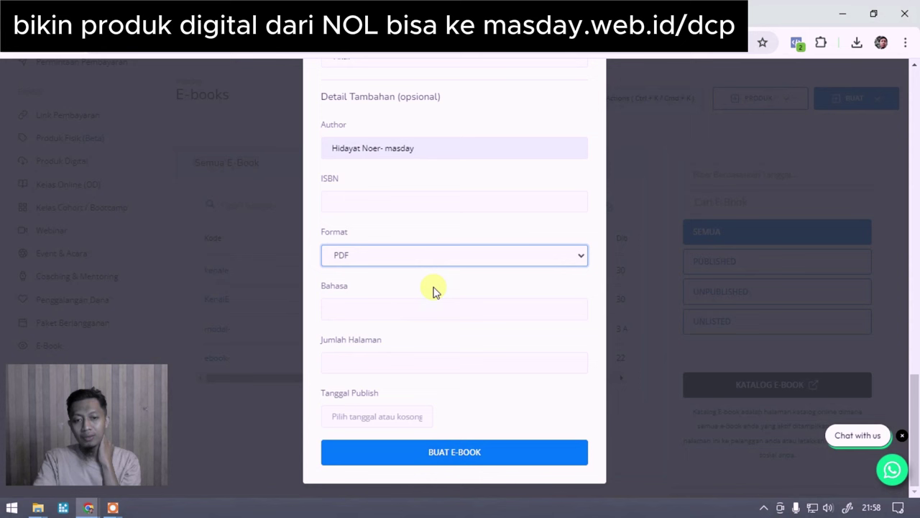
pyautogui.click(402, 315)
pyautogui.click(411, 342)
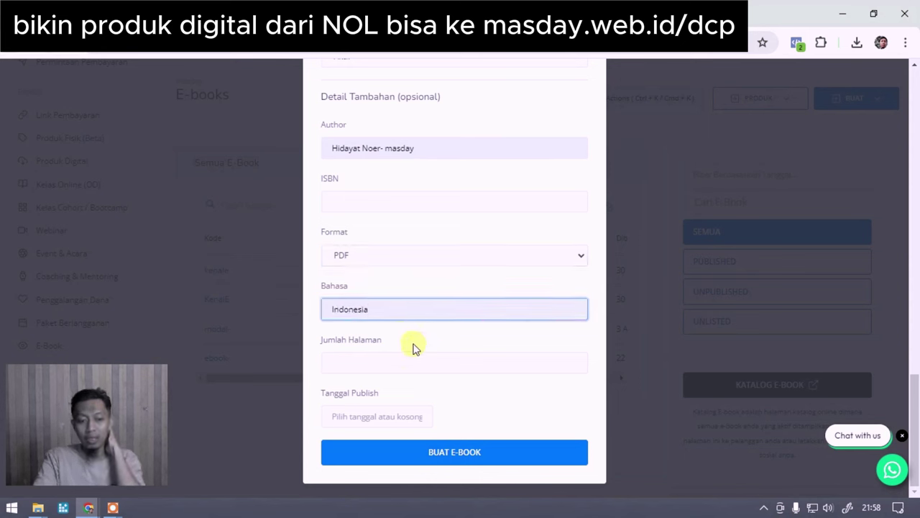
pyautogui.click(413, 366)
pyautogui.write('30')
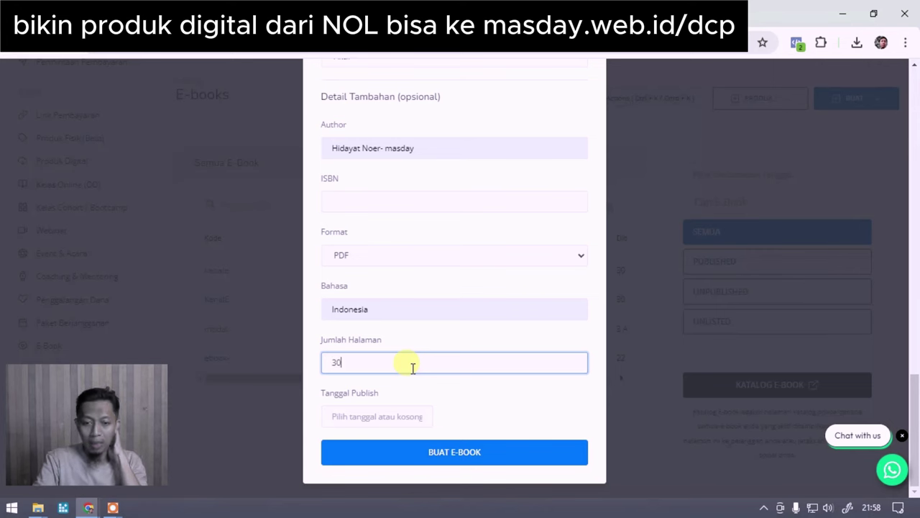
pyautogui.click(469, 404)
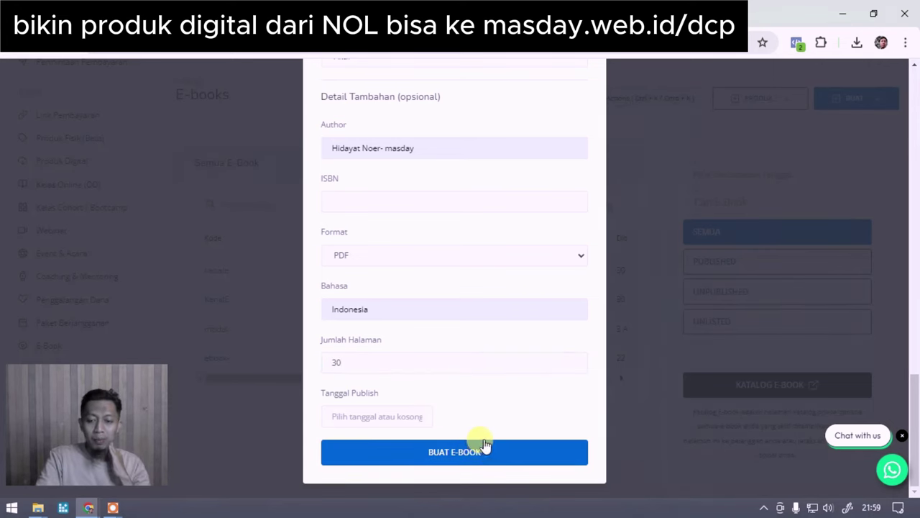
# Close the e-book form without creating the product and open the published Kenal Emp4t Watak e-book priced Rp 29.500
pyautogui.scroll(5, 639, 154)
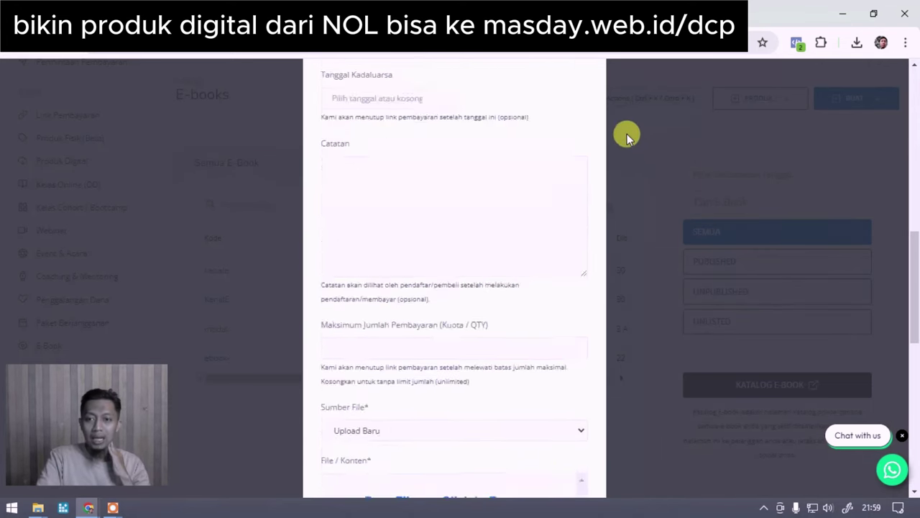
pyautogui.scroll(5, 625, 133)
pyautogui.click(582, 95)
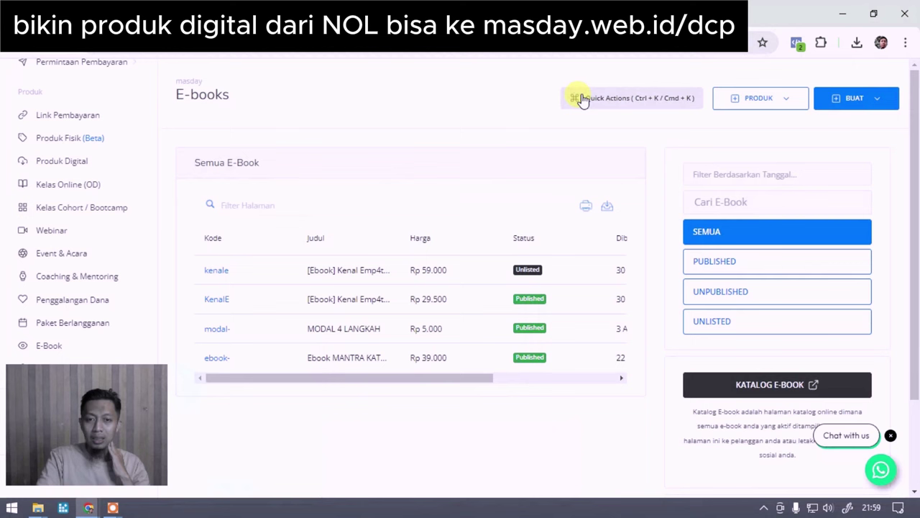
pyautogui.click(225, 303)
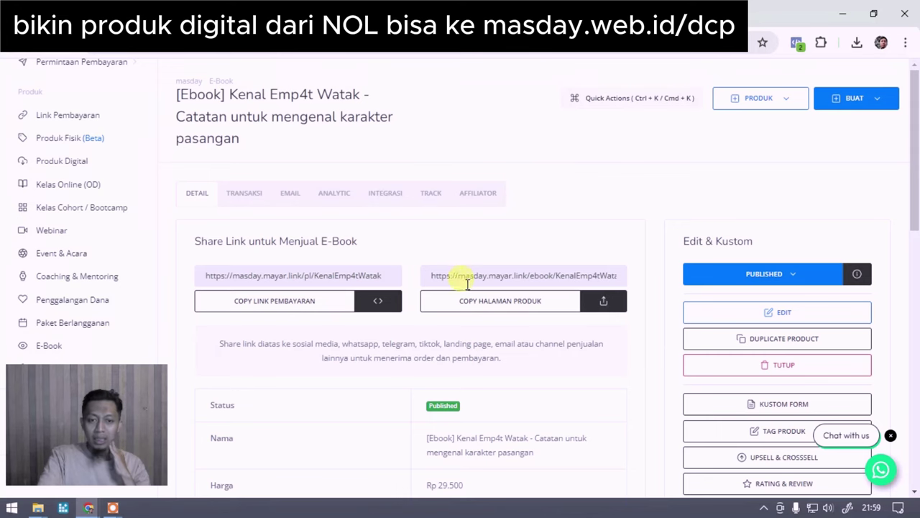
# Review the e-book's detail page, including its price, description, author details, cover, attached file and share links
pyautogui.scroll(-1, 352, 248)
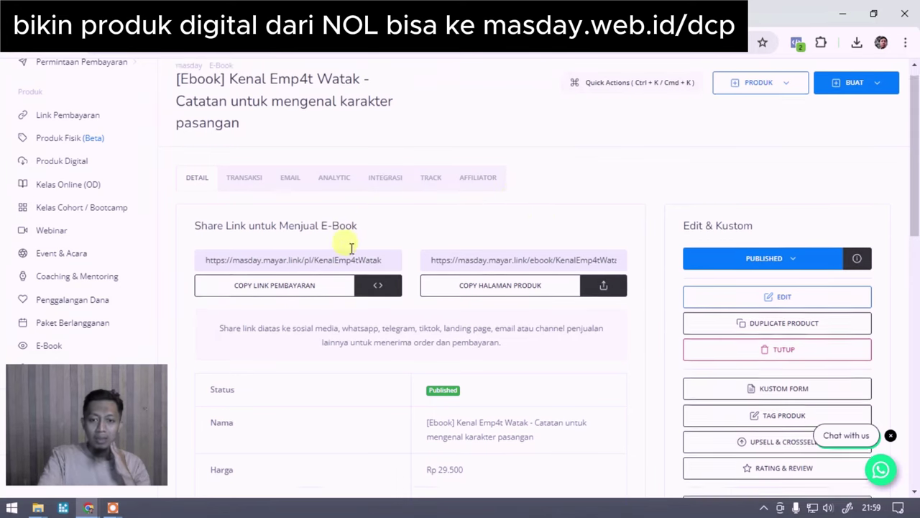
pyautogui.scroll(-2, 352, 248)
pyautogui.scroll(-1, 346, 223)
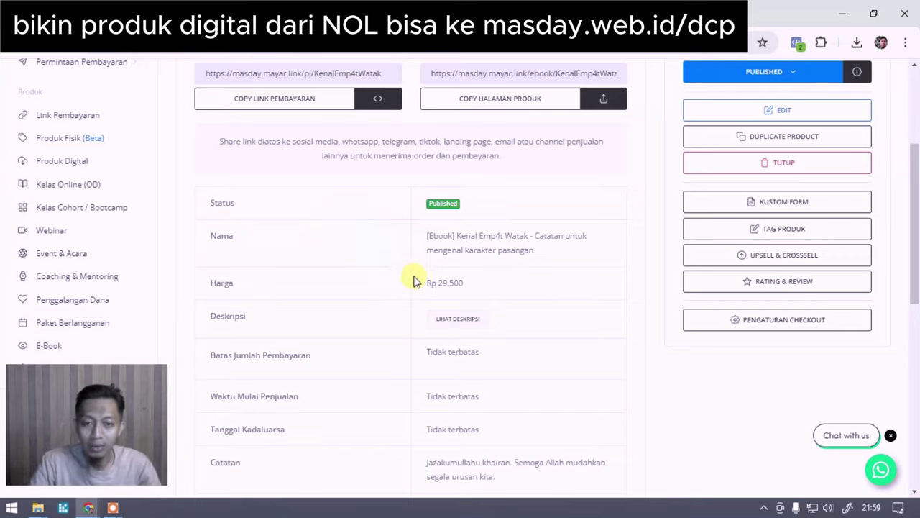
pyautogui.scroll(-6, 414, 281)
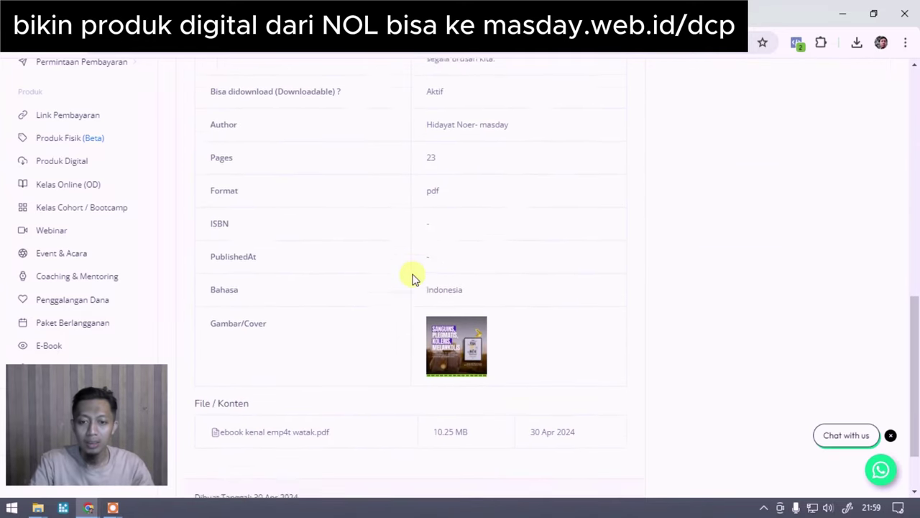
pyautogui.scroll(-1, 414, 279)
pyautogui.scroll(2, 421, 266)
pyautogui.scroll(-1, 435, 273)
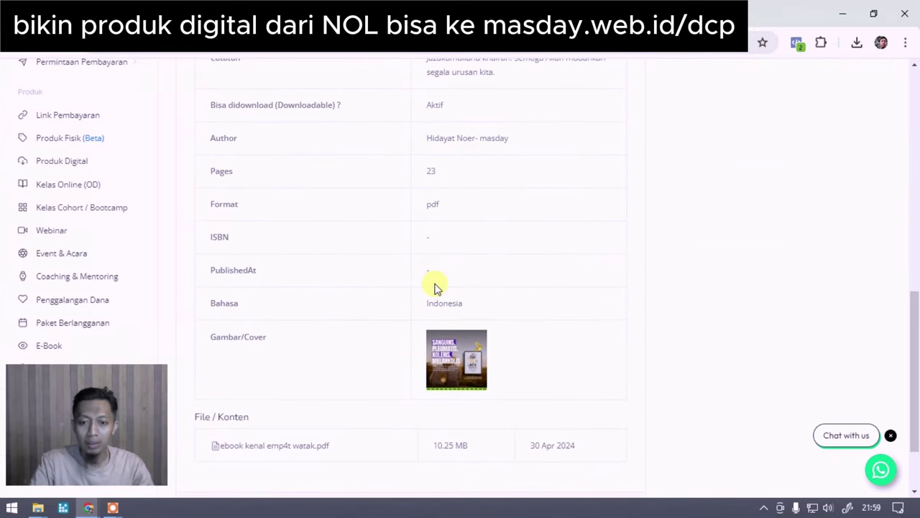
pyautogui.scroll(-2, 435, 286)
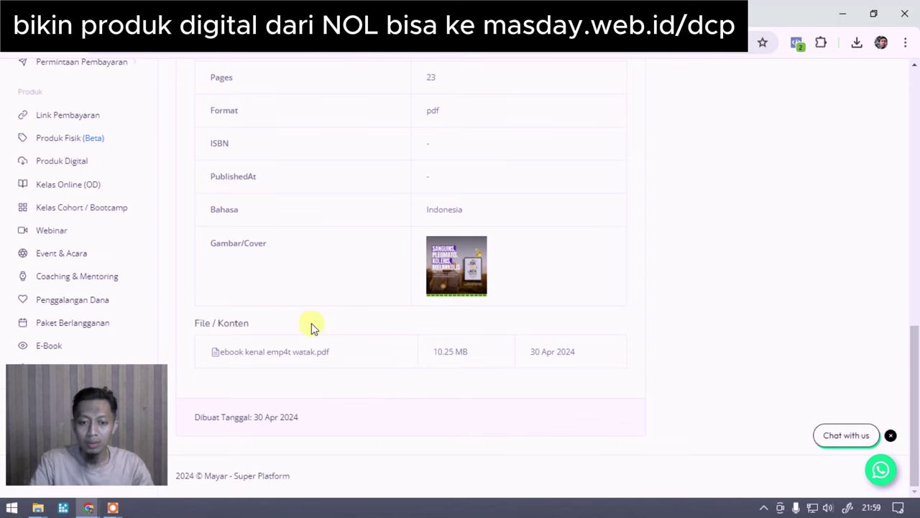
pyautogui.scroll(3, 496, 316)
pyautogui.scroll(-2, 367, 331)
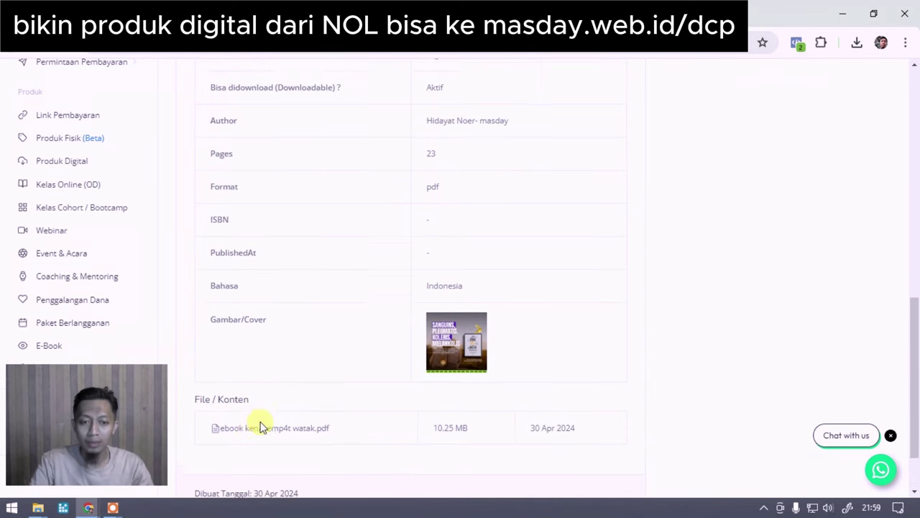
pyautogui.scroll(10, 308, 329)
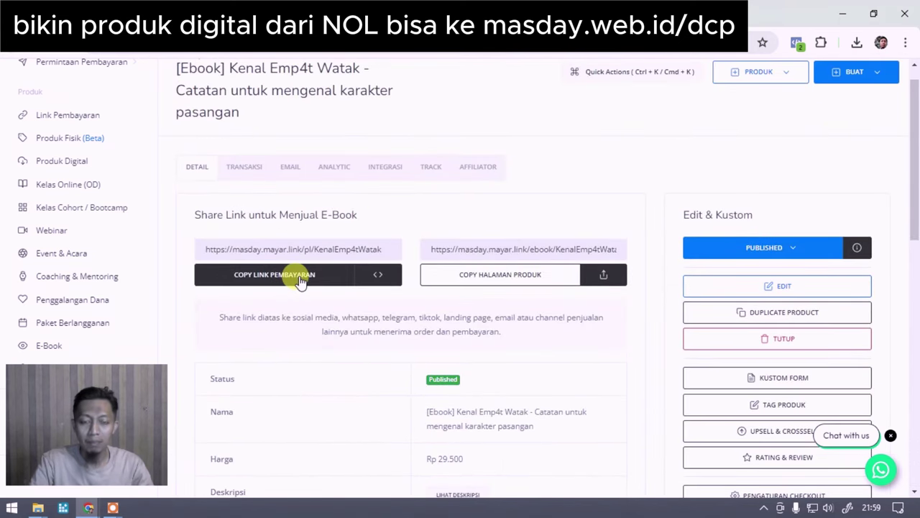
# Copy the e-book's product page link and open it in a new browser tab
pyautogui.click(522, 282)
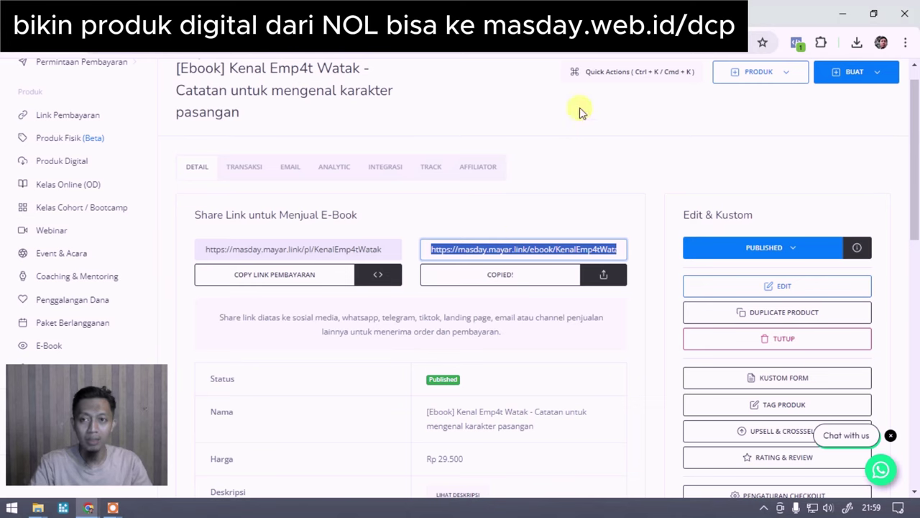
pyautogui.hotkey('ctrl', 't')
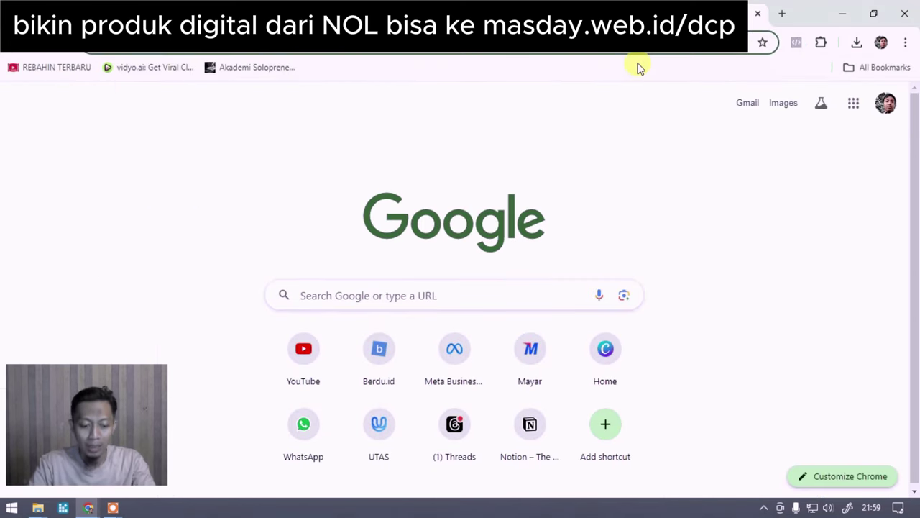
pyautogui.hotkey('ctrl', 'v')
pyautogui.press('Return')
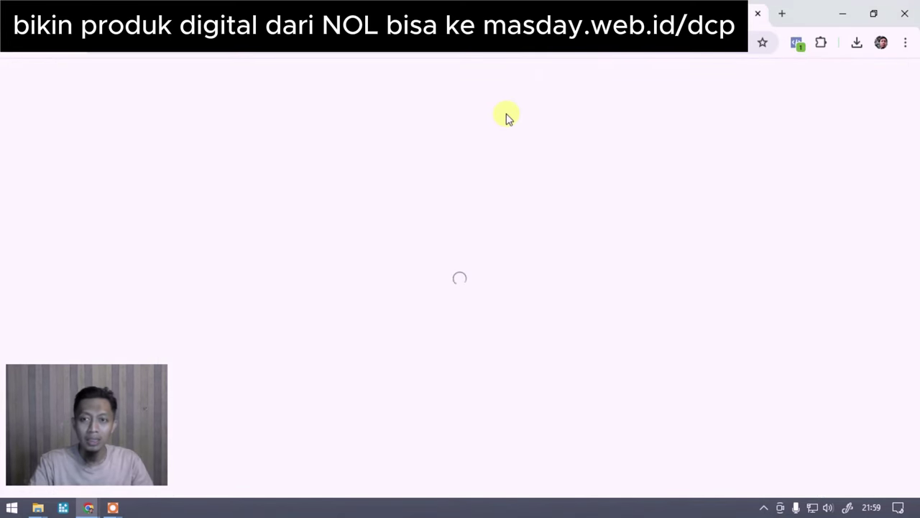
# Examine the public product page's cover image, description, price and e-book details
pyautogui.scroll(-8, 504, 120)
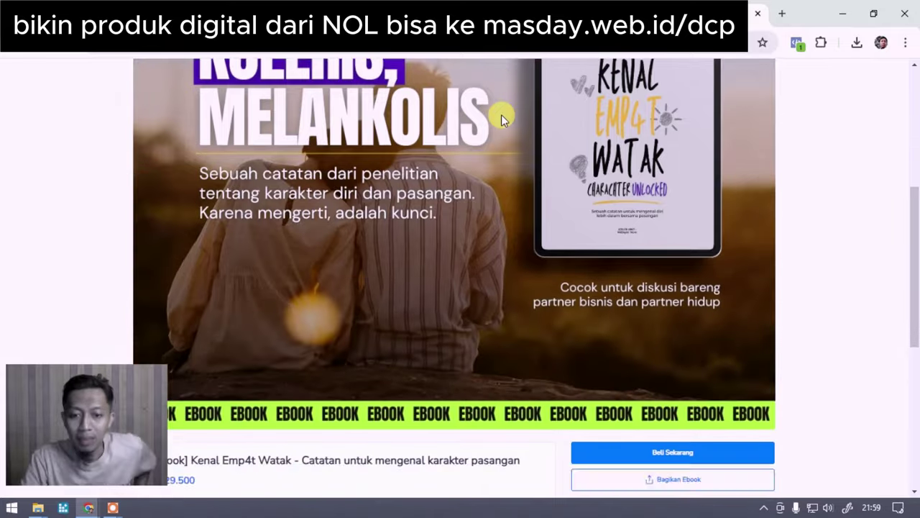
pyautogui.scroll(-2, 501, 114)
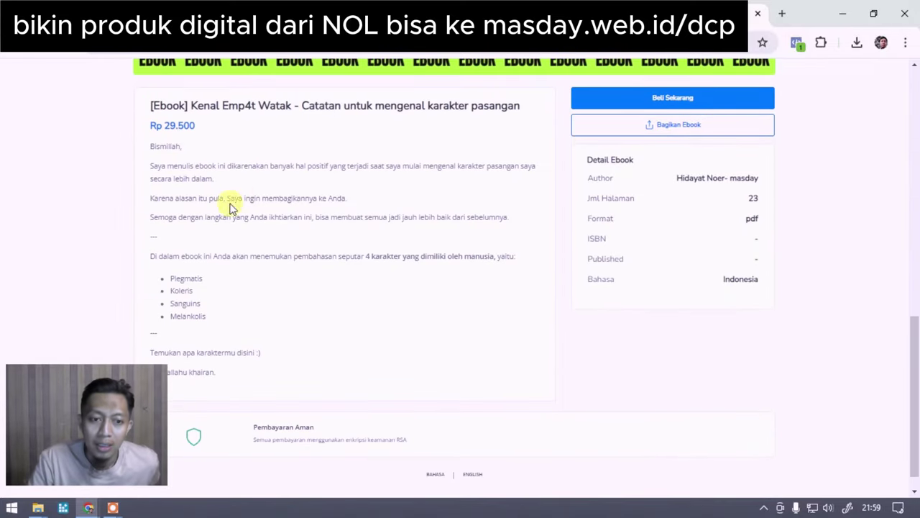
pyautogui.scroll(-1, 210, 224)
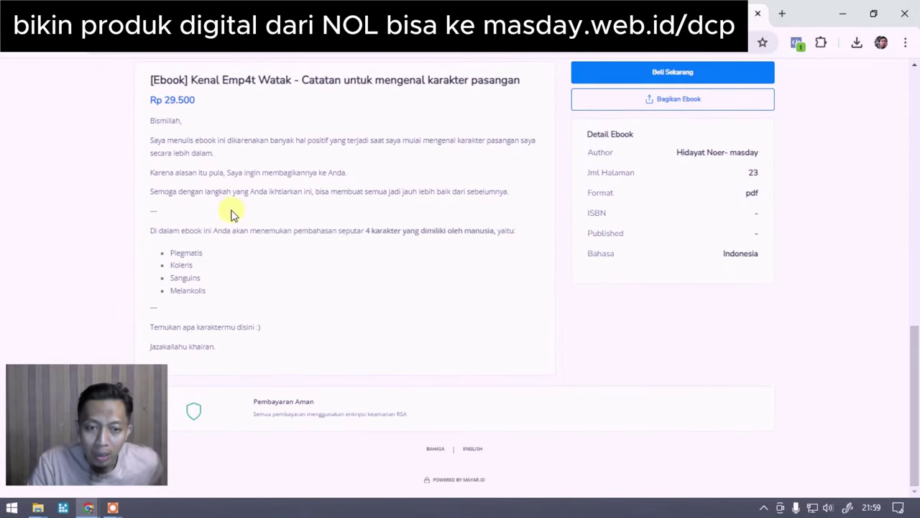
pyautogui.scroll(3, 318, 302)
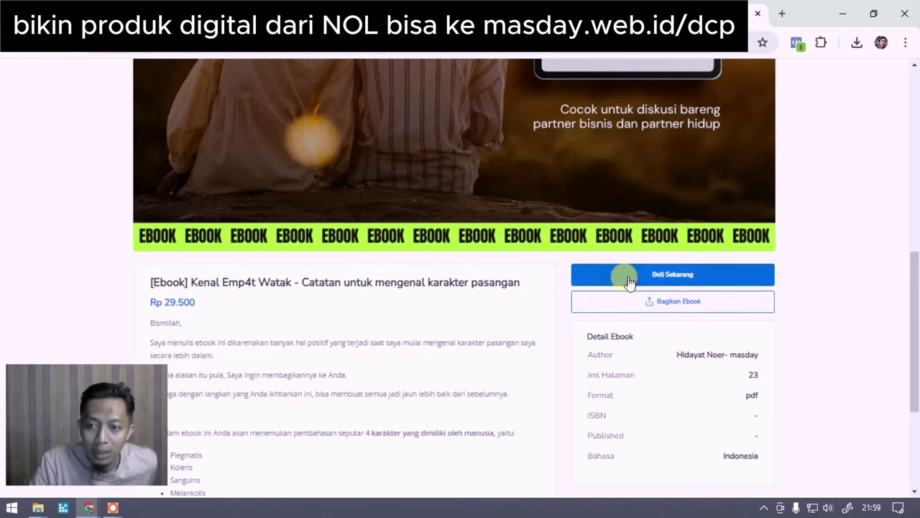
# Proceed to buy the e-book and examine the checkout form's buyer fields and available payment methods
pyautogui.click(630, 277)
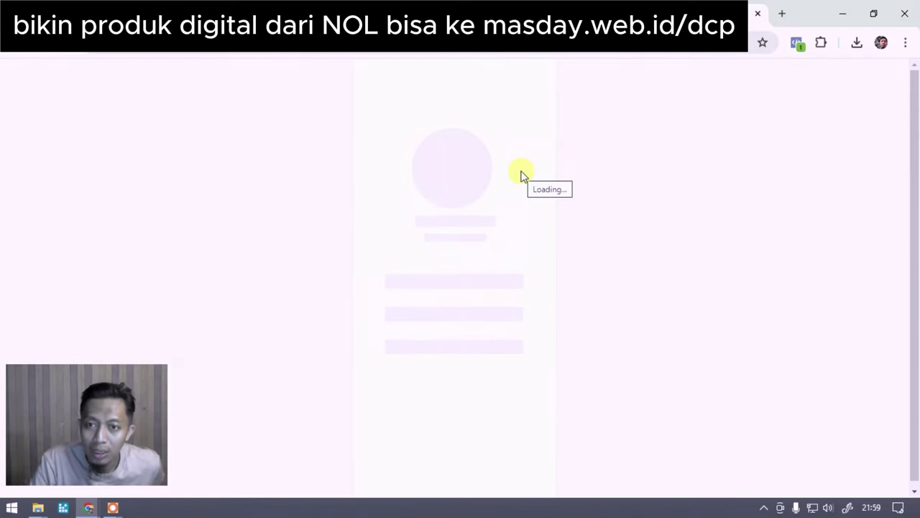
pyautogui.scroll(-2, 484, 222)
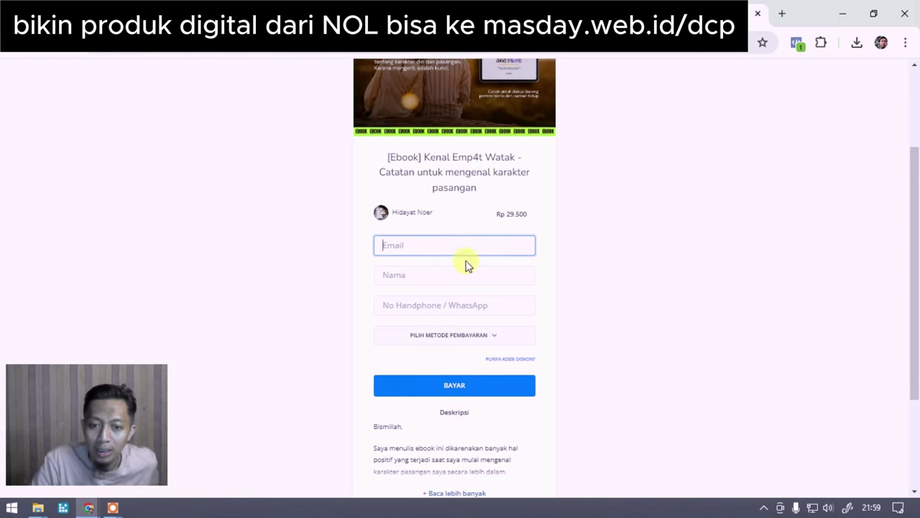
pyautogui.click(476, 338)
pyautogui.scroll(-2, 479, 357)
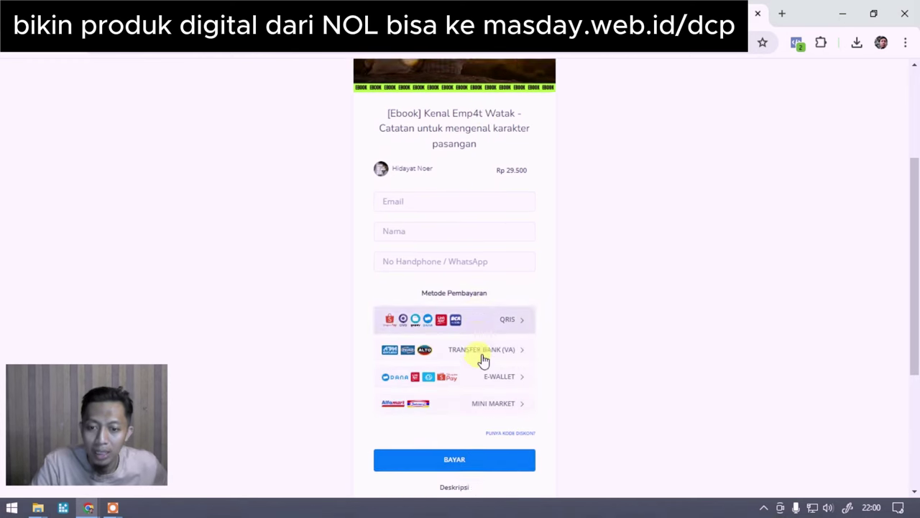
pyautogui.scroll(-1, 475, 360)
pyautogui.scroll(1, 468, 369)
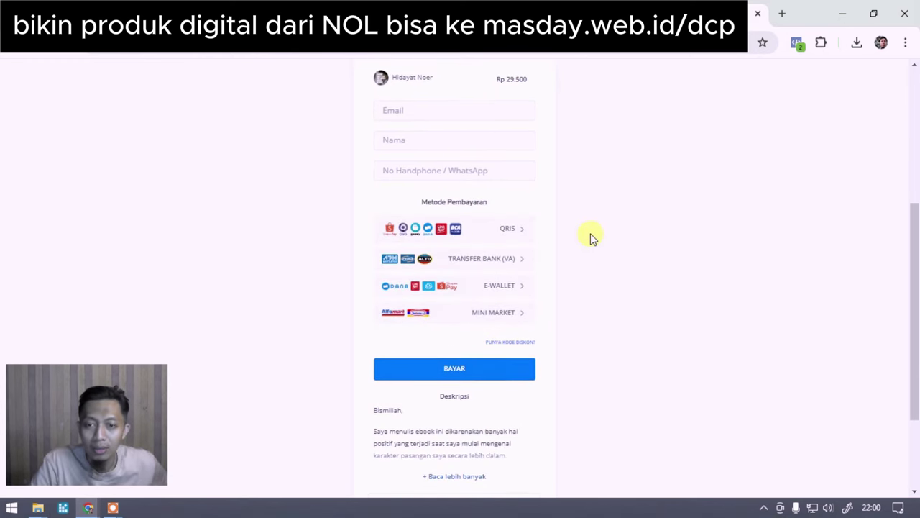
pyautogui.scroll(3, 533, 214)
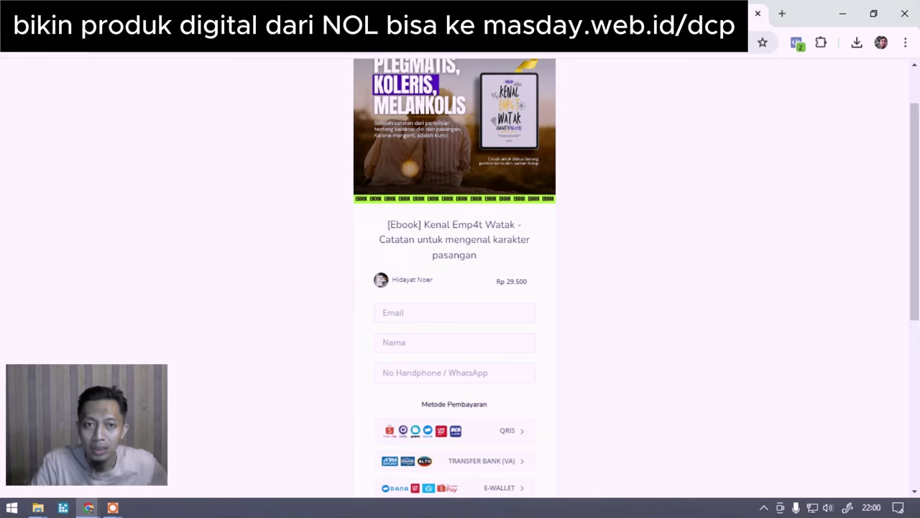
# Compare the e-book's payment and product page links with the public catalog and the checkout page
pyautogui.click(758, 13)
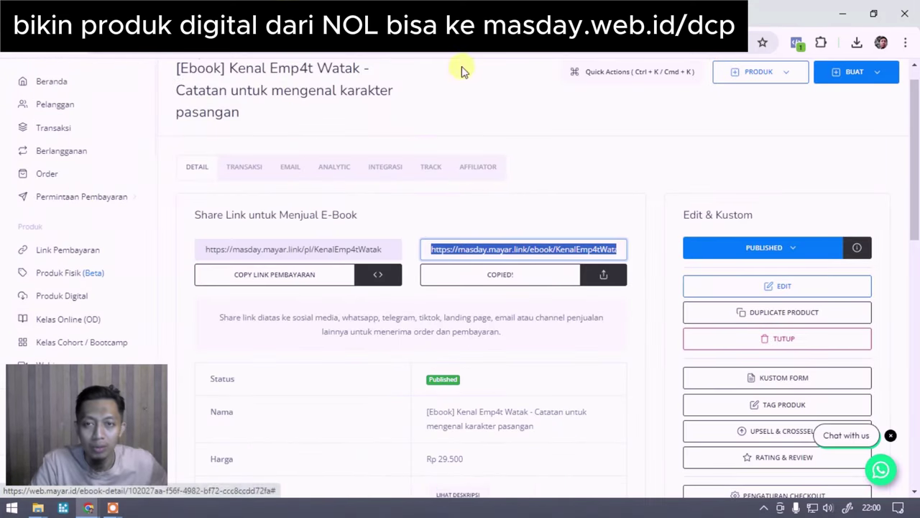
pyautogui.click(496, 13)
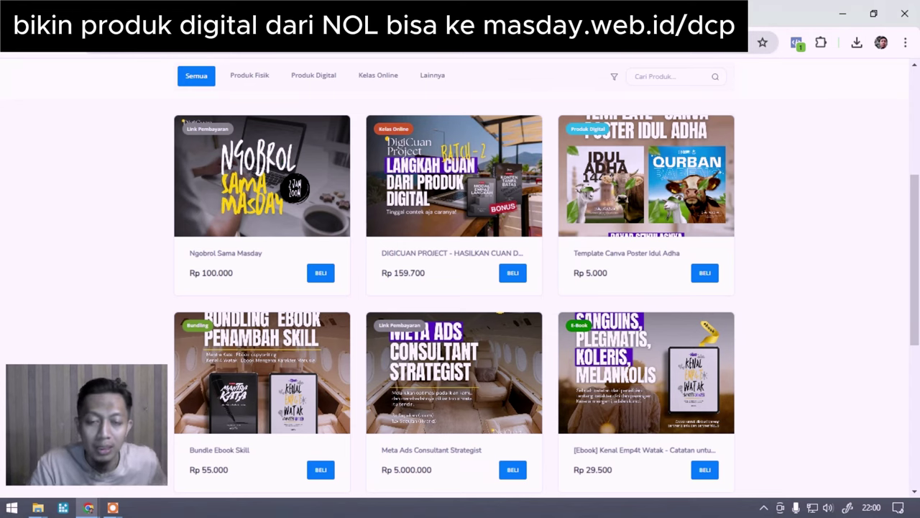
pyautogui.hotkey('ctrl', 'shift', 'Tab')
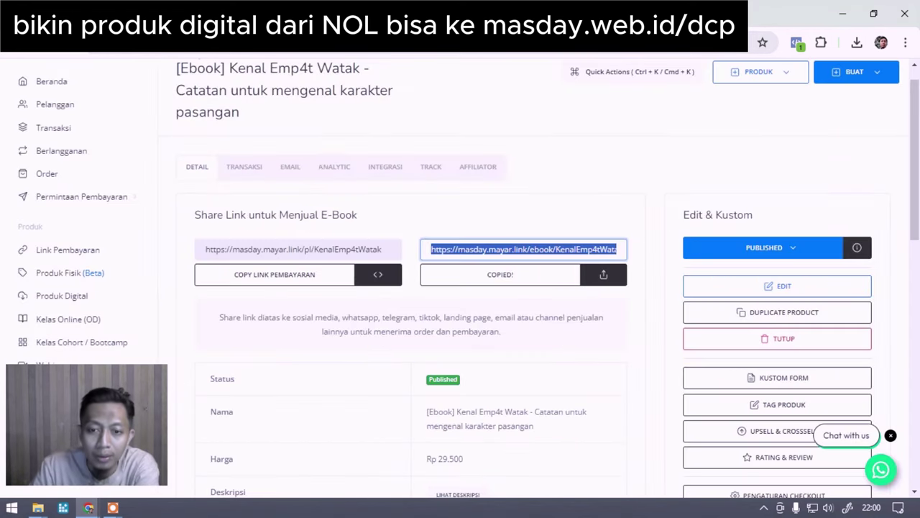
pyautogui.scroll(-1, 341, 194)
pyautogui.click(268, 209)
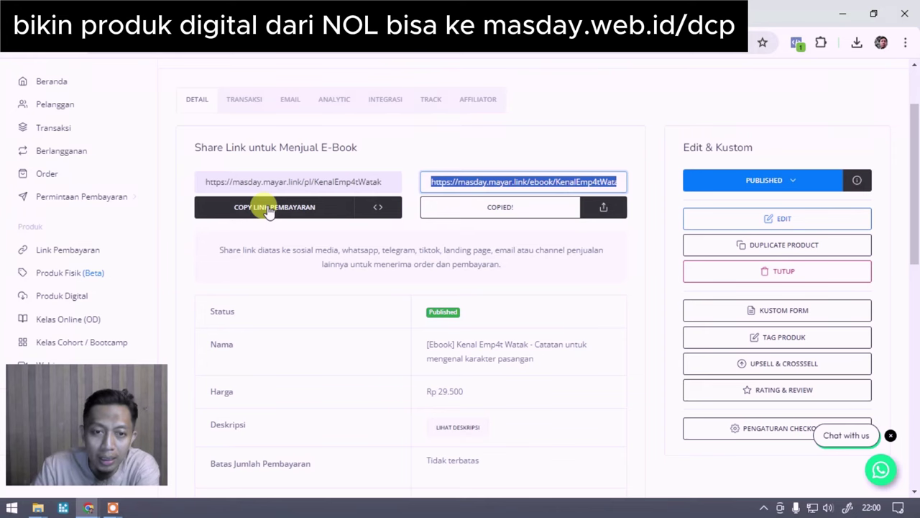
pyautogui.hotkey('ctrl', 'Tab')
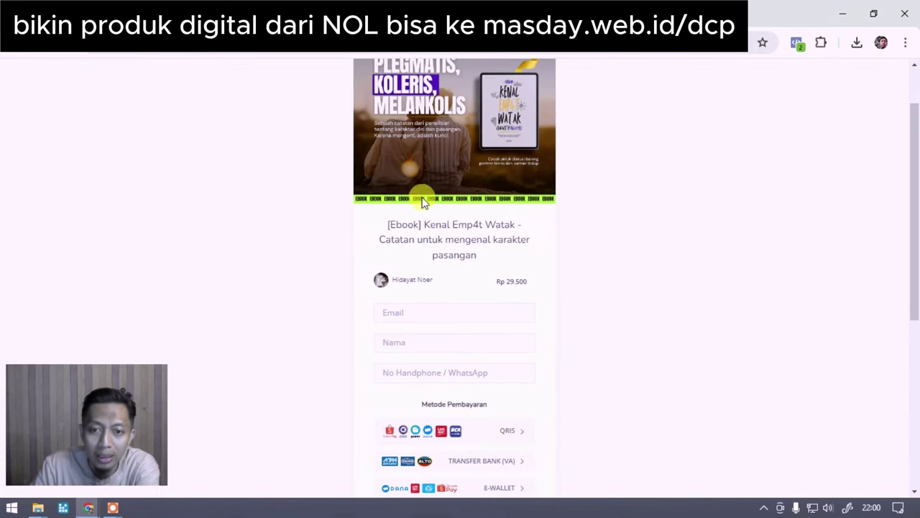
# Return to the e-book's detail page and examine its Edit & Kustom options, including Pengaturan Checkout
pyautogui.hotkey('ctrl', 'shift', 'Tab')
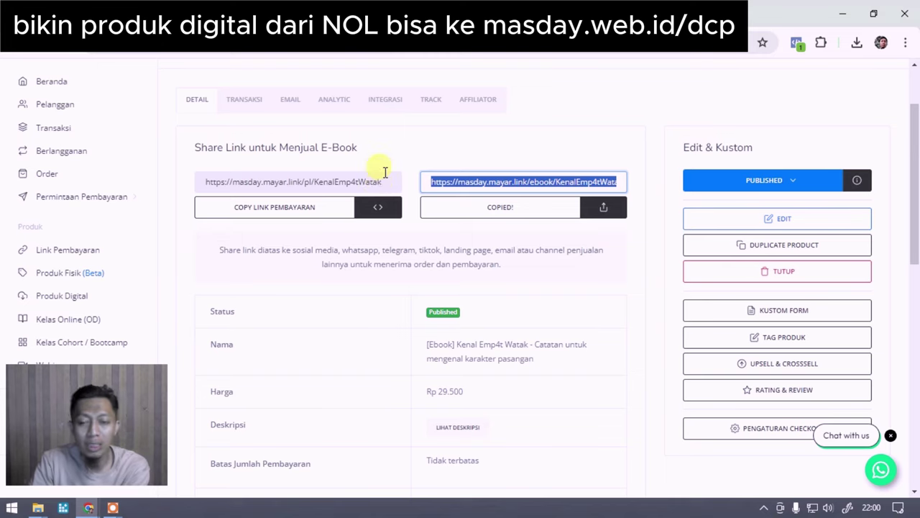
pyautogui.scroll(-1, 381, 170)
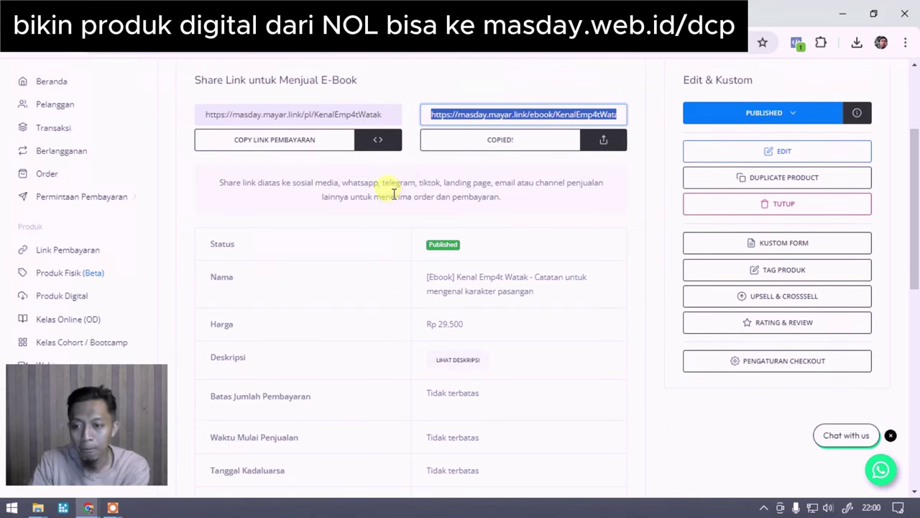
pyautogui.click(704, 370)
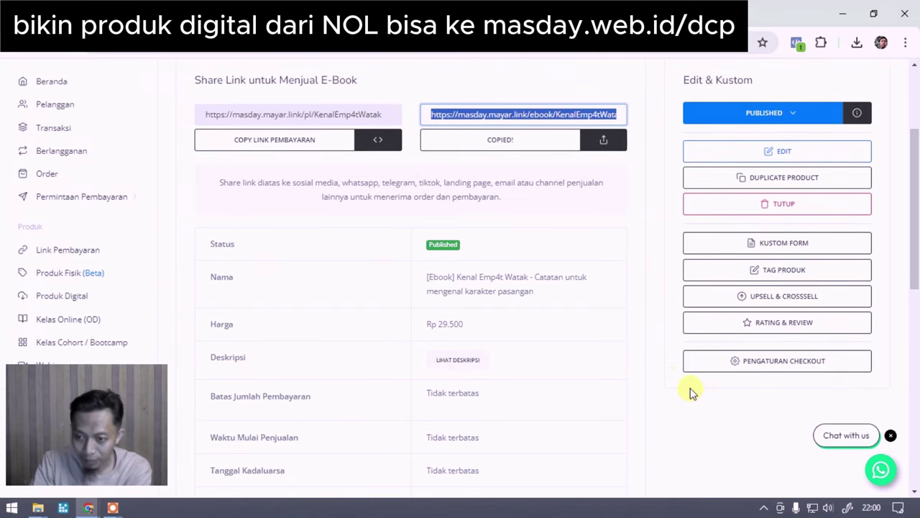
# Open the e-book's product tag editor and add the tags sanguins, watak, koleris and plegmatis
pyautogui.scroll(-1, 666, 356)
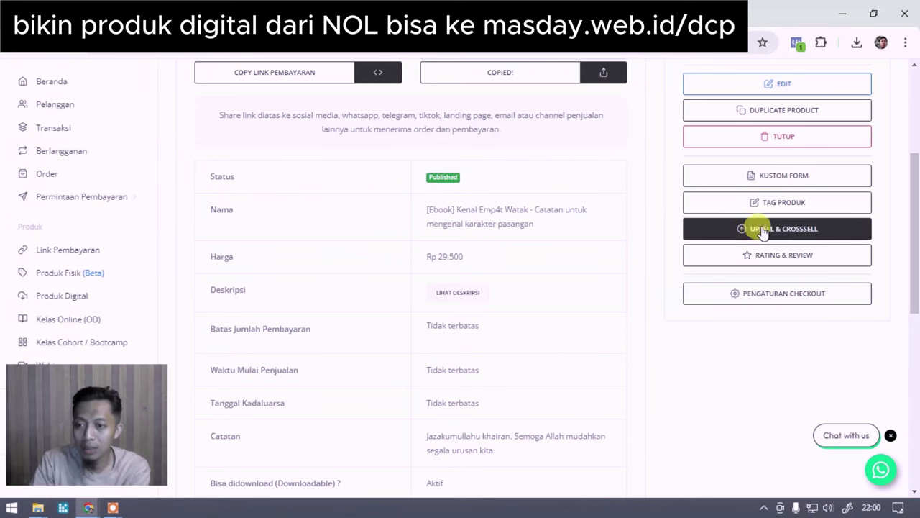
pyautogui.click(768, 203)
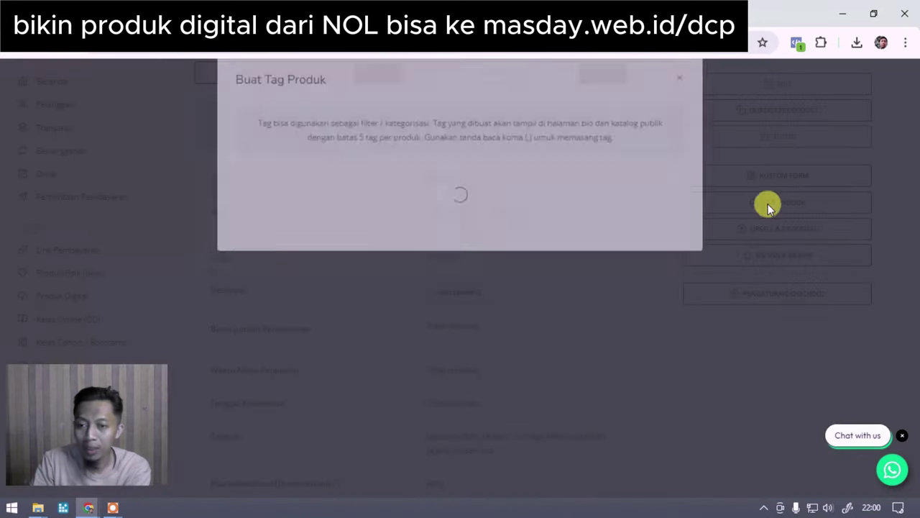
pyautogui.click(450, 185)
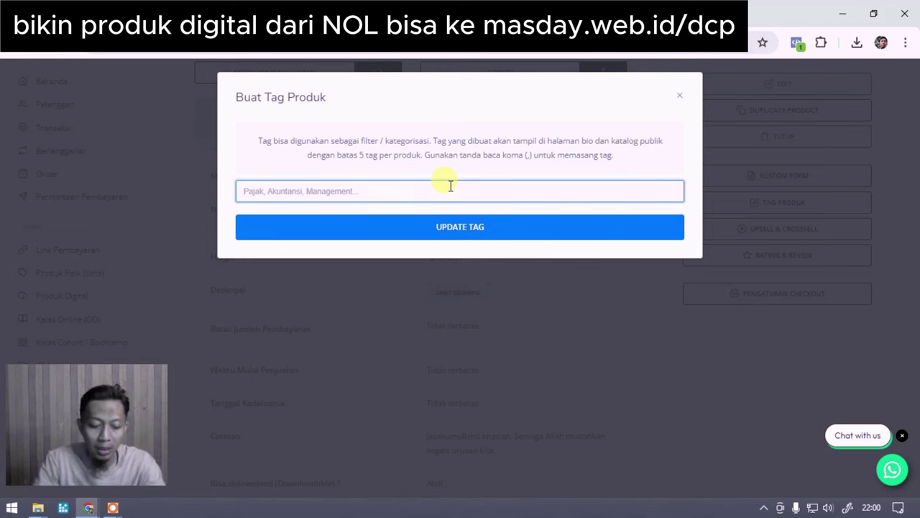
pyautogui.write('sanguins')
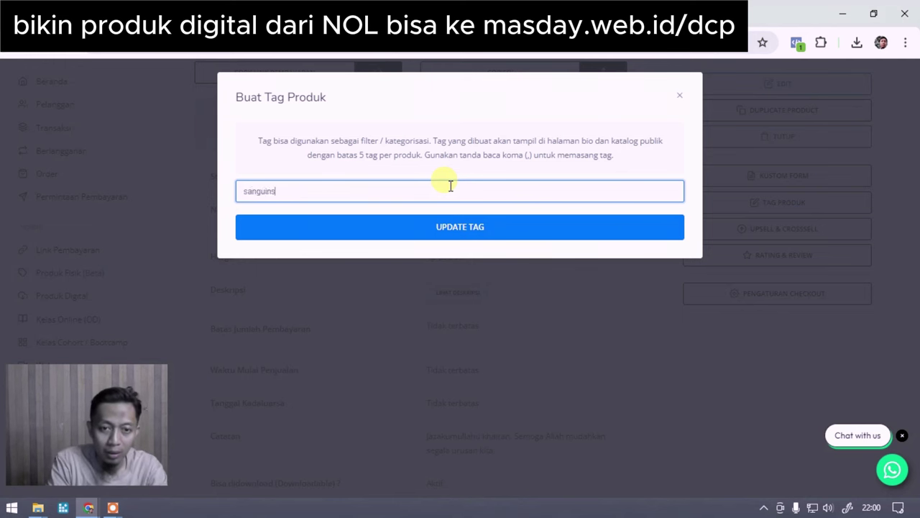
pyautogui.write(',')
pyautogui.write('wa')
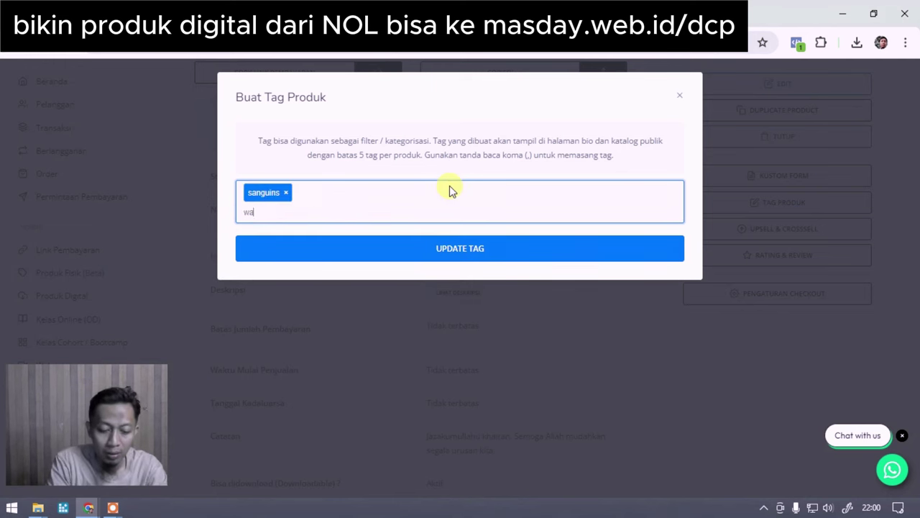
pyautogui.write('tak')
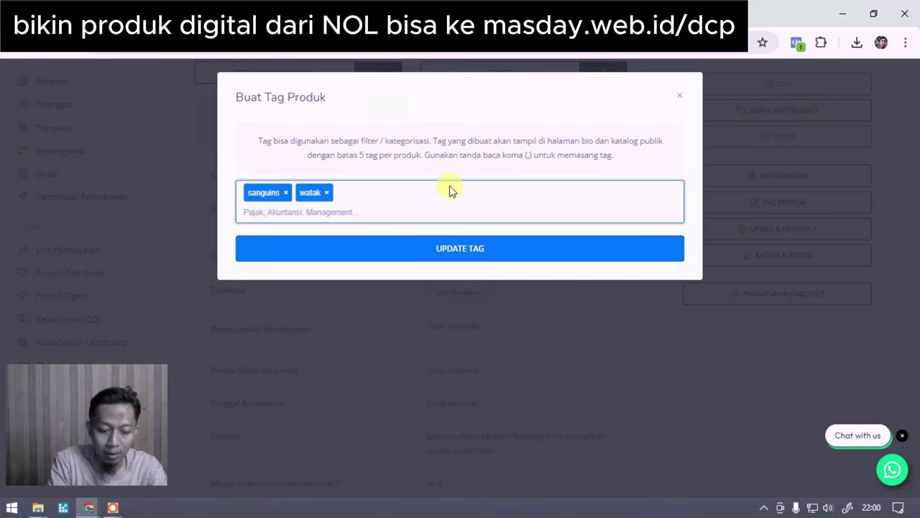
pyautogui.write(',koleris')
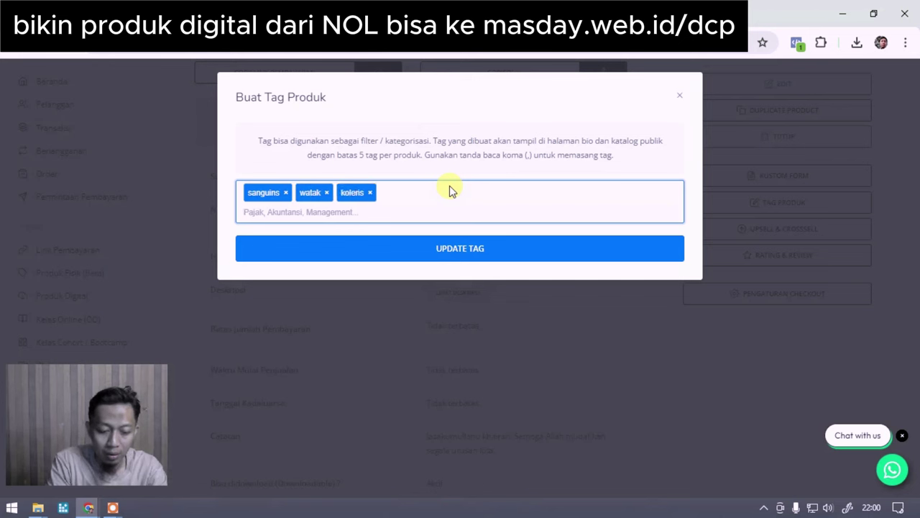
pyautogui.write(',pie')
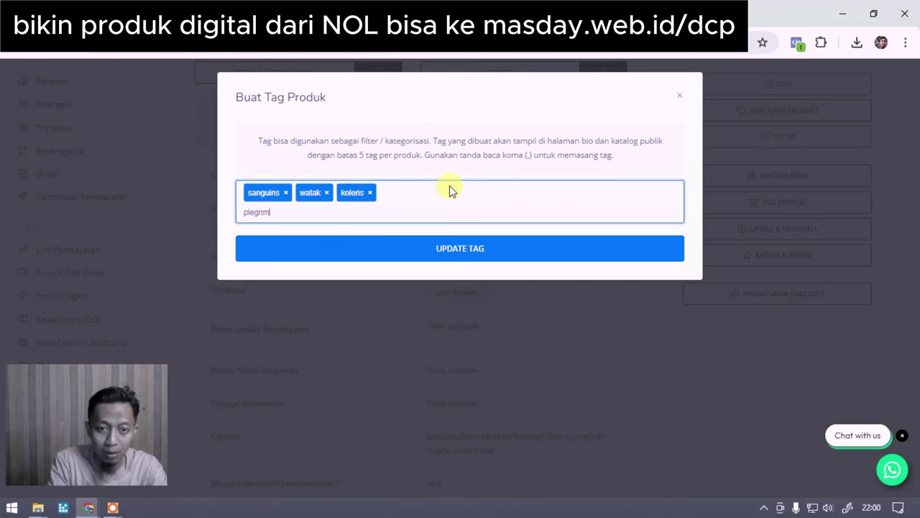
pyautogui.write('gmatis')
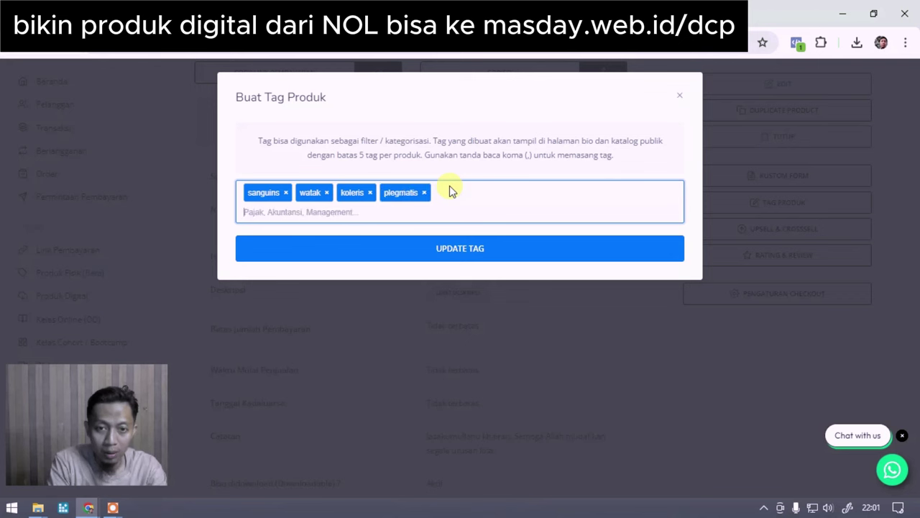
# Add the tag melankolis, try introvert as a further tag, and save the e-book's product tags
pyautogui.write(',m')
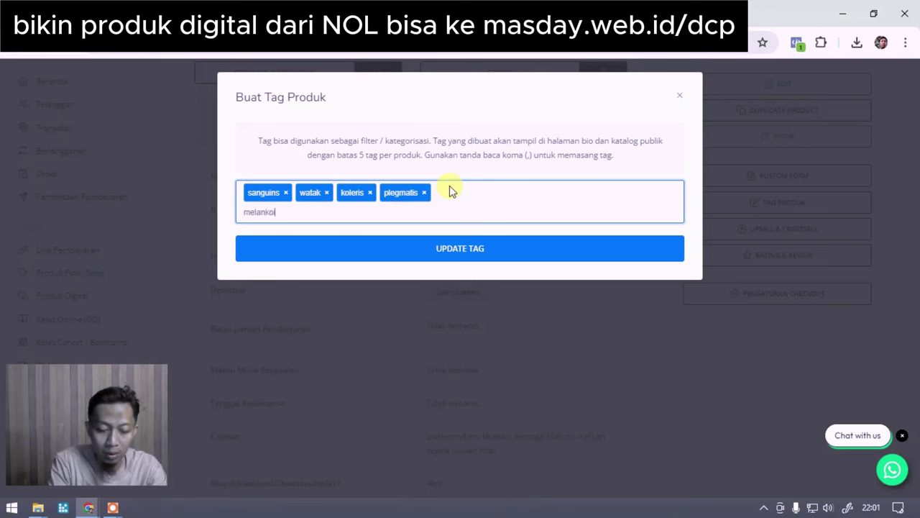
pyautogui.write('elankol')
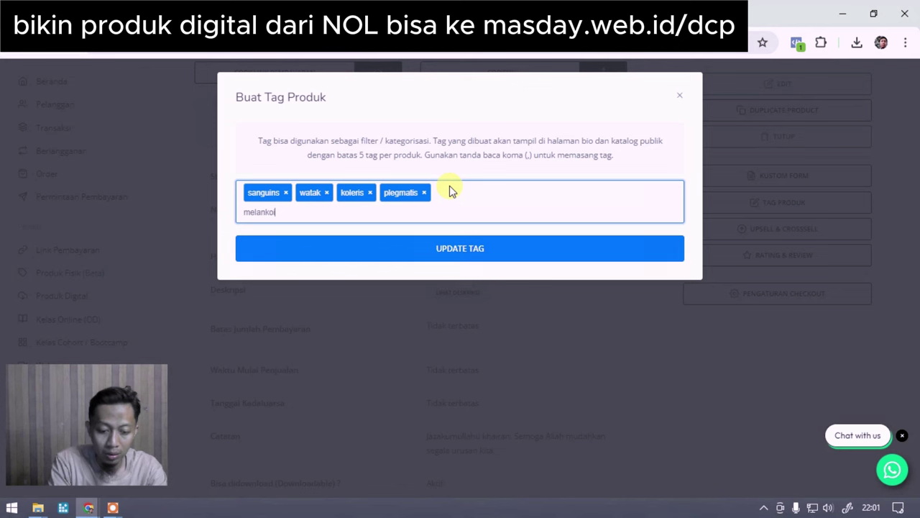
pyautogui.write('is,')
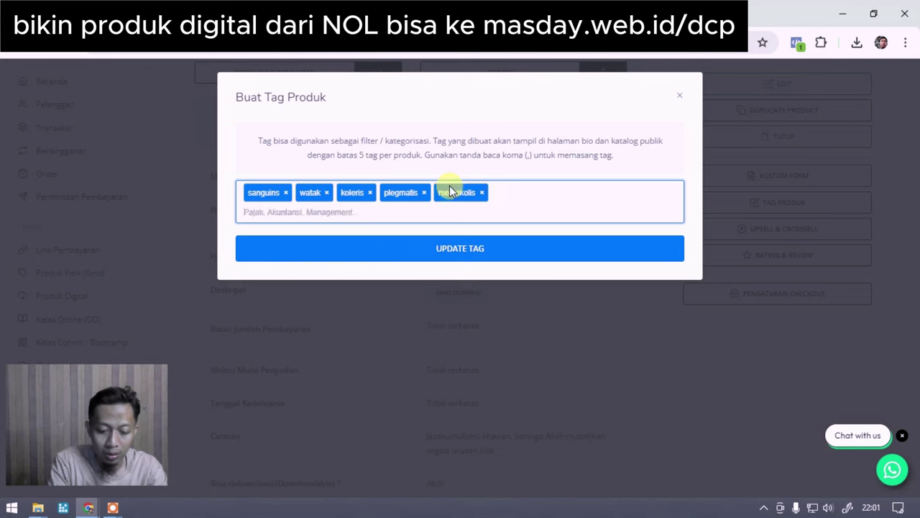
pyautogui.write('inf')
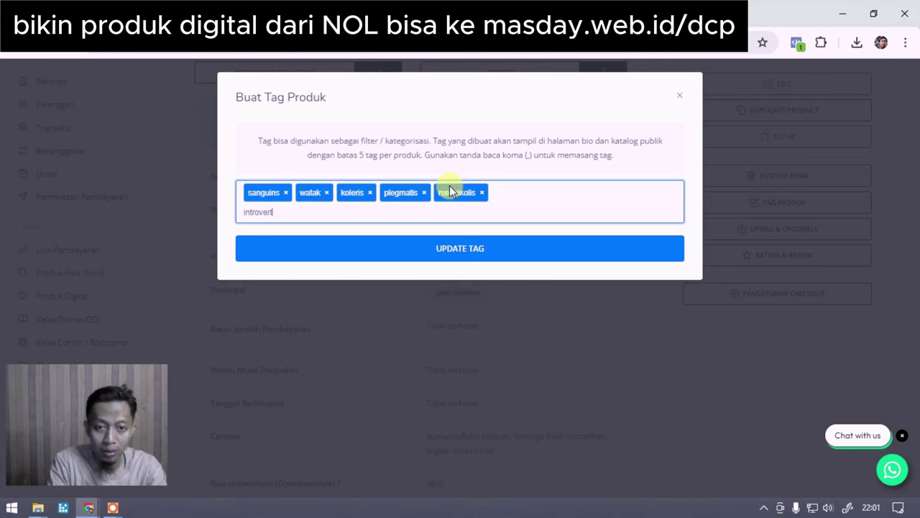
pyautogui.write(',')
pyautogui.click(479, 258)
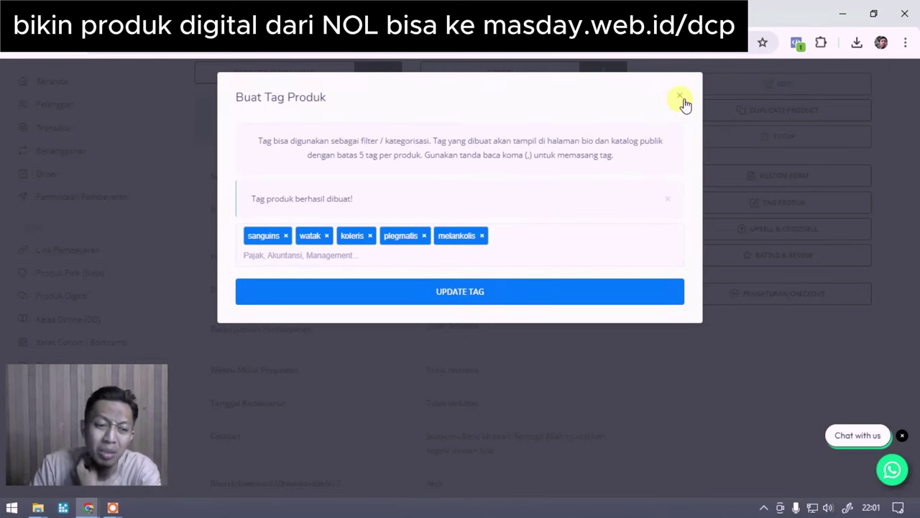
pyautogui.click(681, 97)
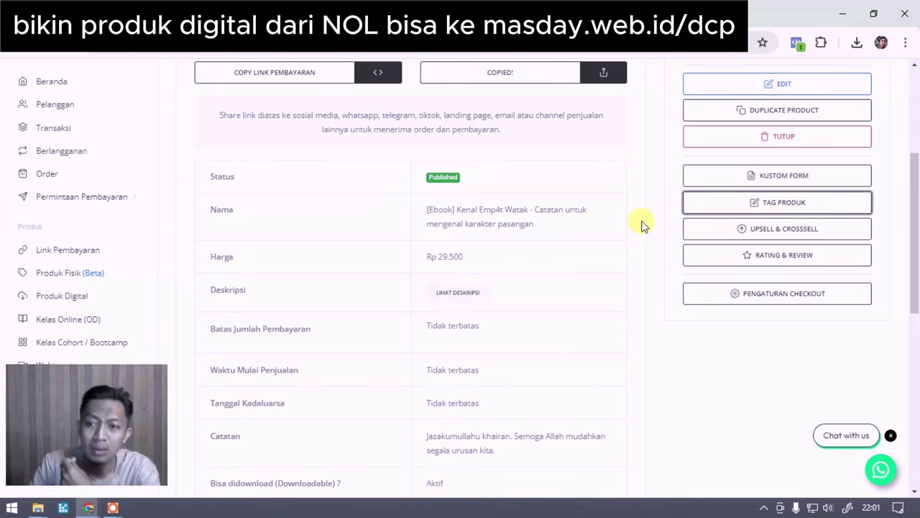
# Examine the checkout form customization, including its template, default buyer fields and new-field options, without changing anything
pyautogui.click(752, 177)
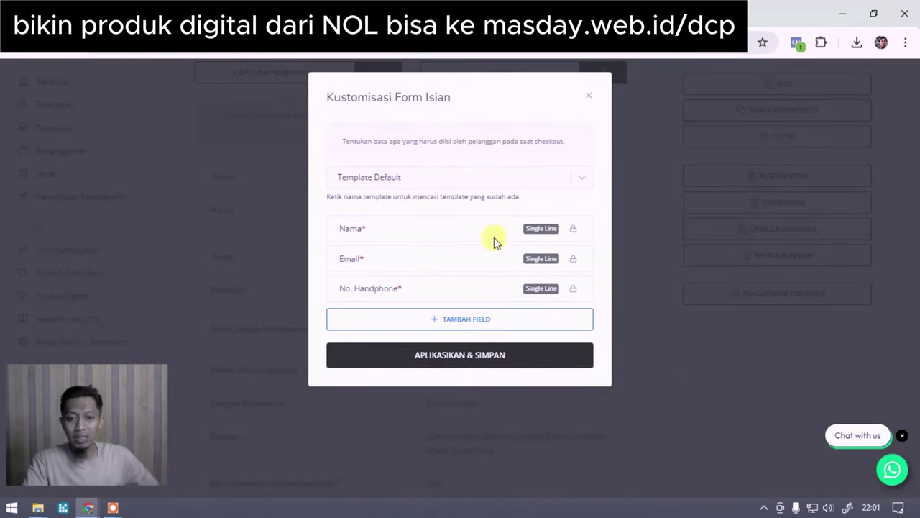
pyautogui.click(452, 181)
pyautogui.click(502, 161)
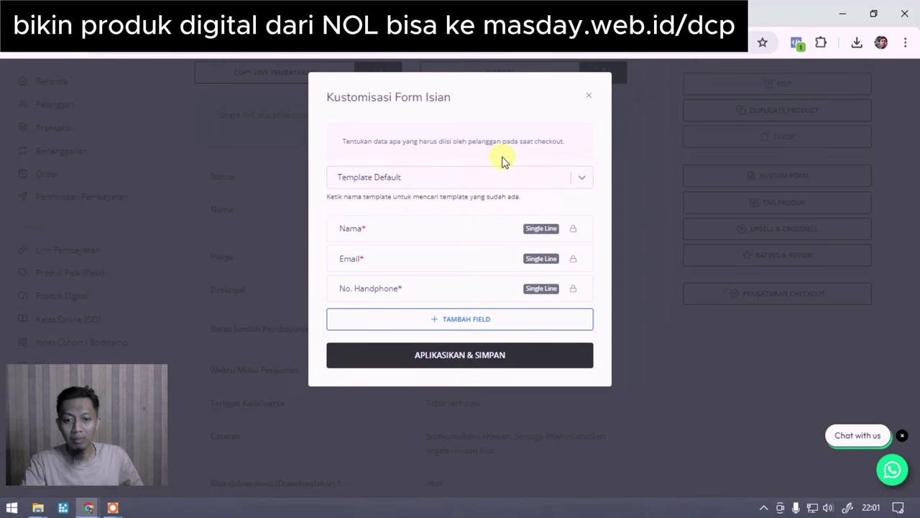
pyautogui.click(463, 322)
pyautogui.scroll(-1, 456, 320)
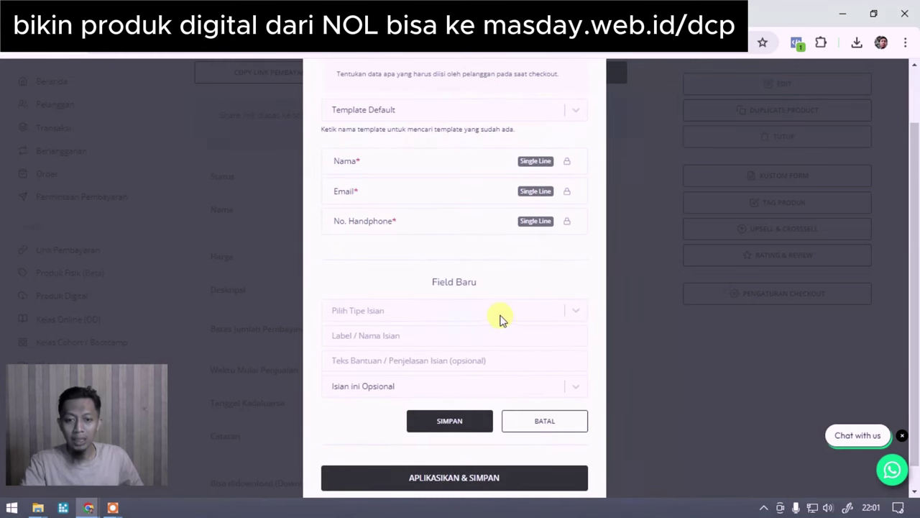
pyautogui.click(532, 426)
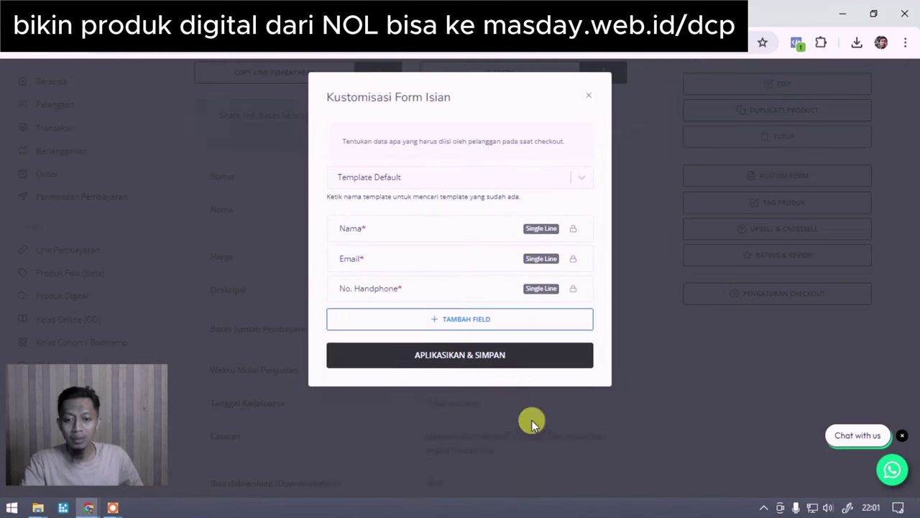
pyautogui.click(586, 98)
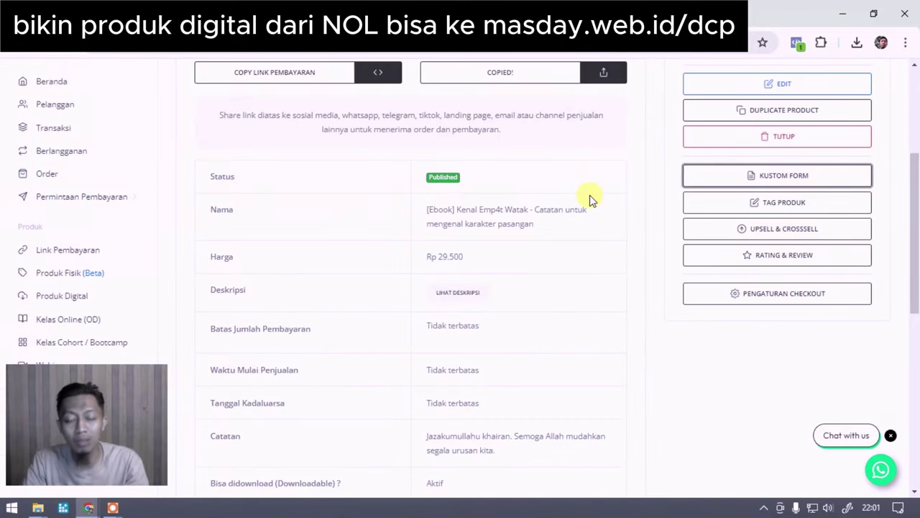
# Examine the e-book's buyer transaction list and its thank-you email settings
pyautogui.scroll(3, 577, 187)
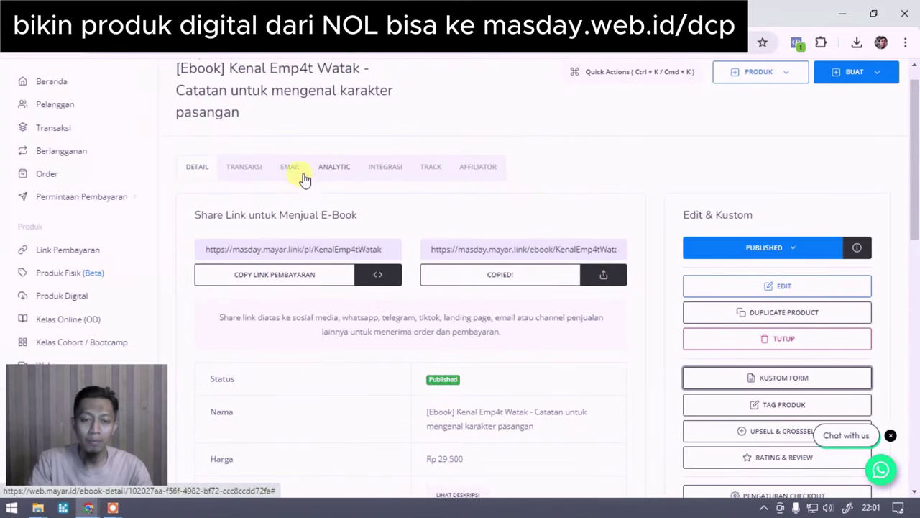
pyautogui.click(245, 170)
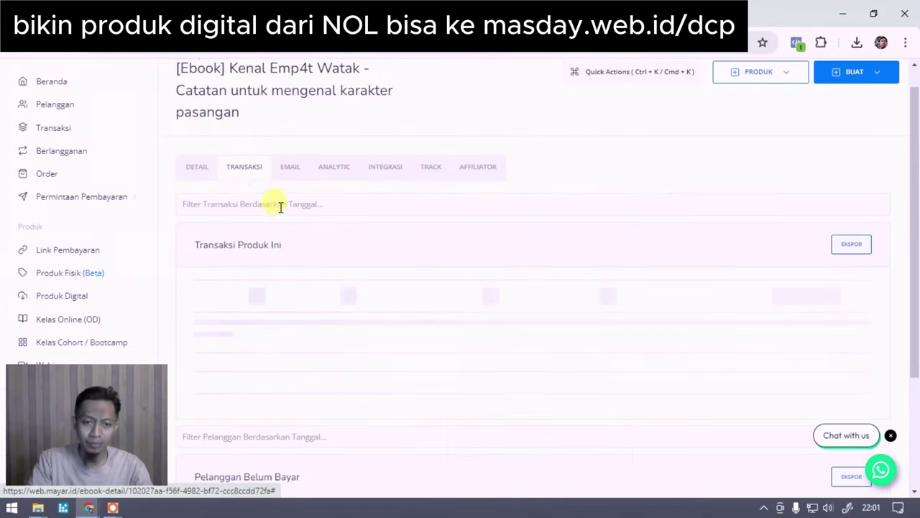
pyautogui.scroll(-2, 355, 237)
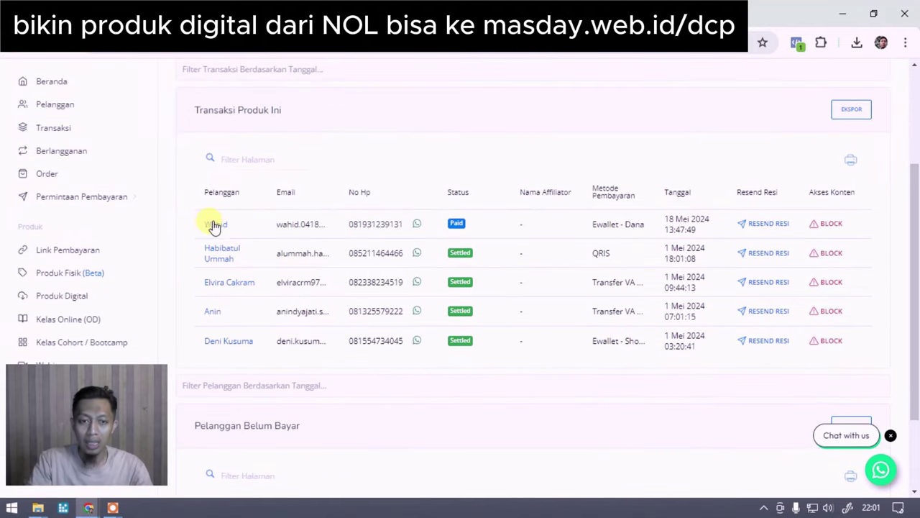
pyautogui.moveTo(213, 222); pyautogui.dragTo(452, 392)
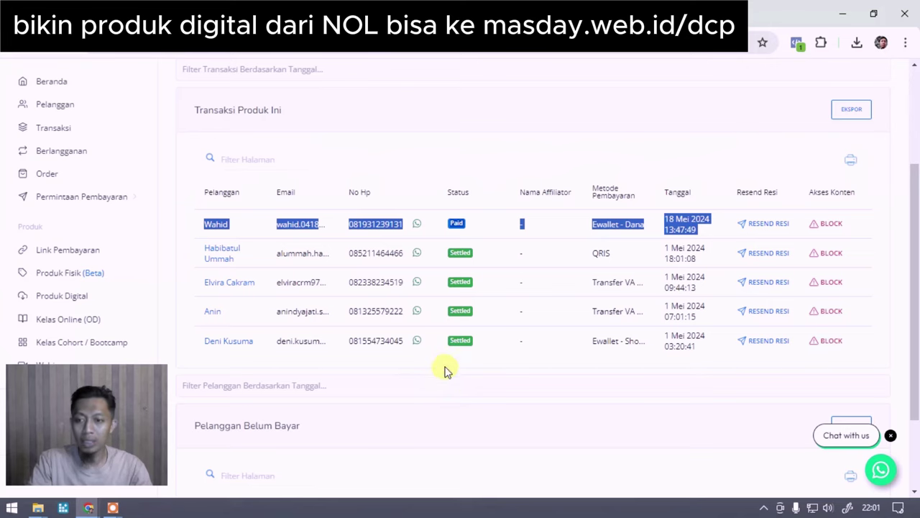
pyautogui.click(370, 240)
pyautogui.scroll(2, 323, 220)
pyautogui.click(297, 202)
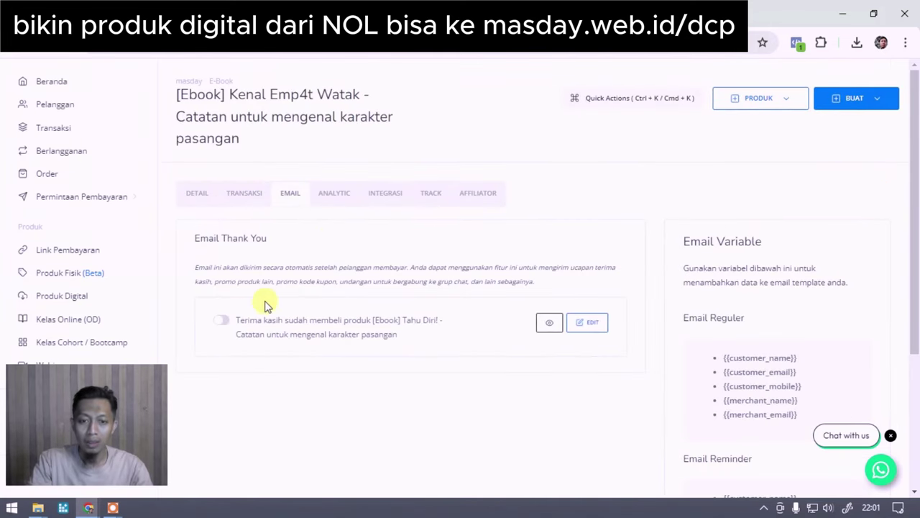
# Examine the e-book's analytics: transaction count, total revenue, unfinished payments, page and checkout visitors, and completed checkouts
pyautogui.click(337, 199)
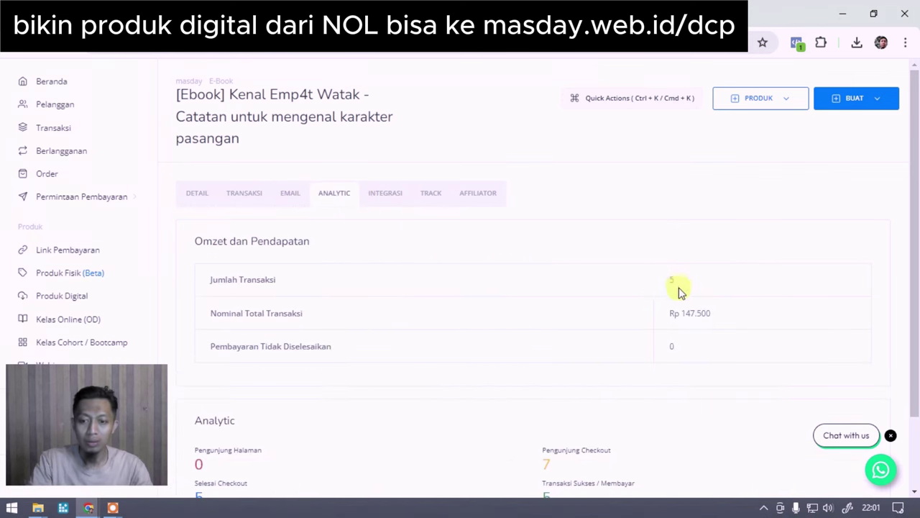
pyautogui.scroll(-2, 664, 284)
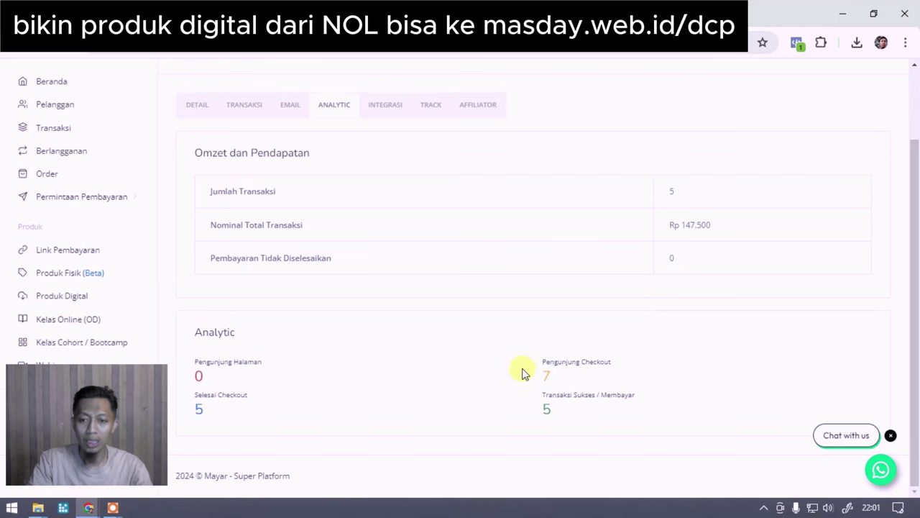
pyautogui.doubleClick(220, 409)
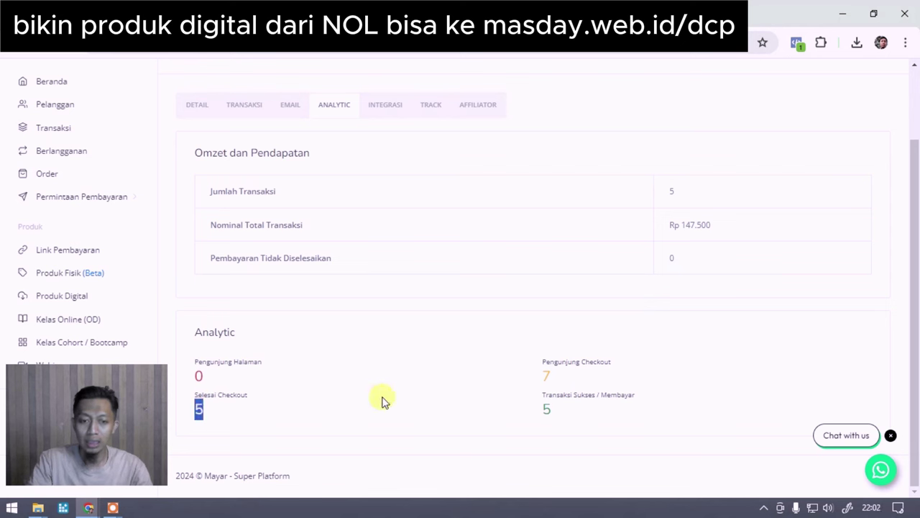
pyautogui.doubleClick(523, 370)
pyautogui.moveTo(523, 370); pyautogui.dragTo(555, 376)
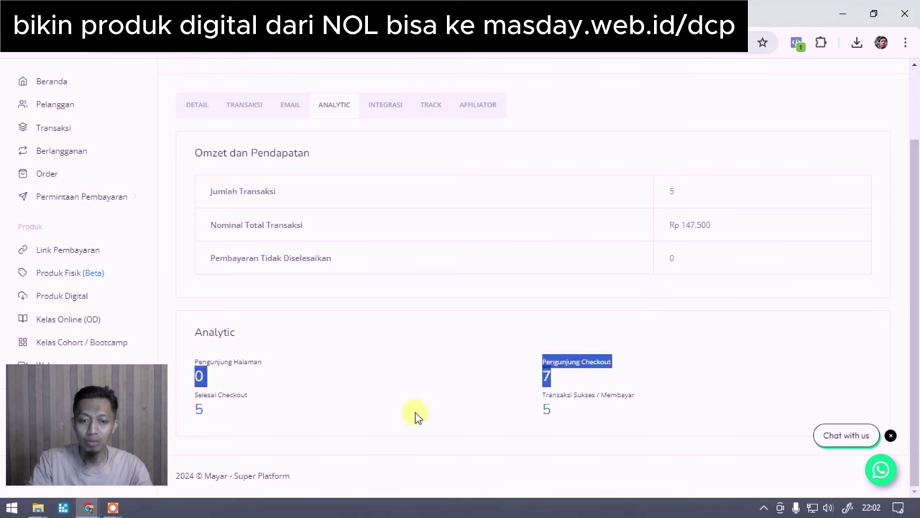
pyautogui.click(252, 412)
pyautogui.doubleClick(196, 408)
pyautogui.click(323, 403)
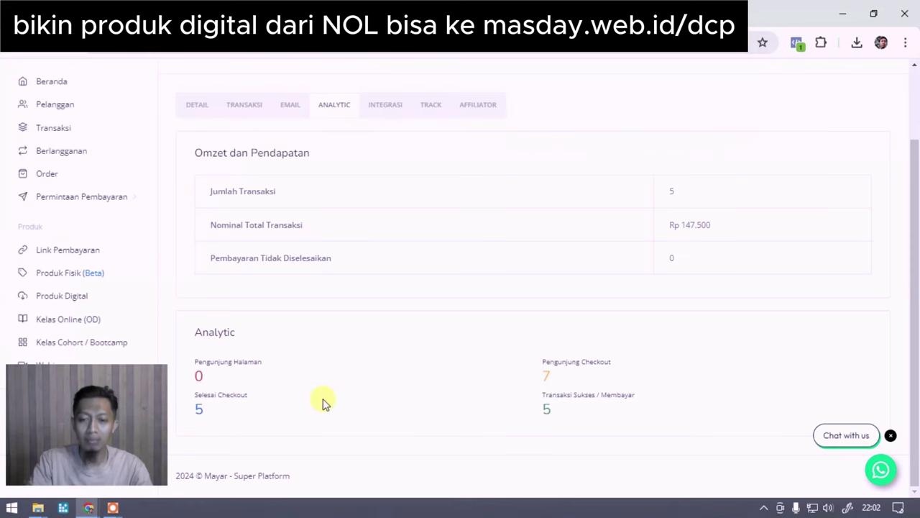
pyautogui.scroll(2, 431, 328)
pyautogui.scroll(-1, 467, 287)
pyautogui.scroll(1, 425, 223)
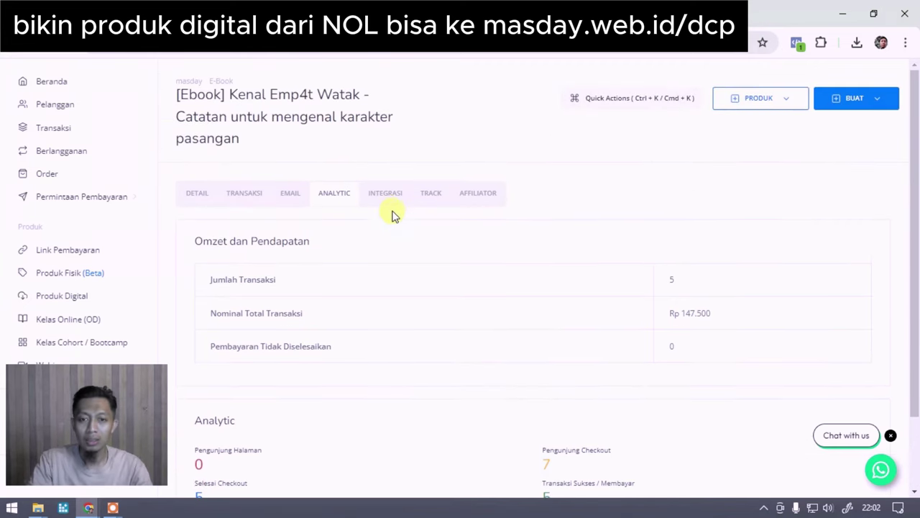
# Examine the e-book's email marketing integration, pixel tracking with Meta Pixel as the track type, and top affiliator list
pyautogui.click(392, 197)
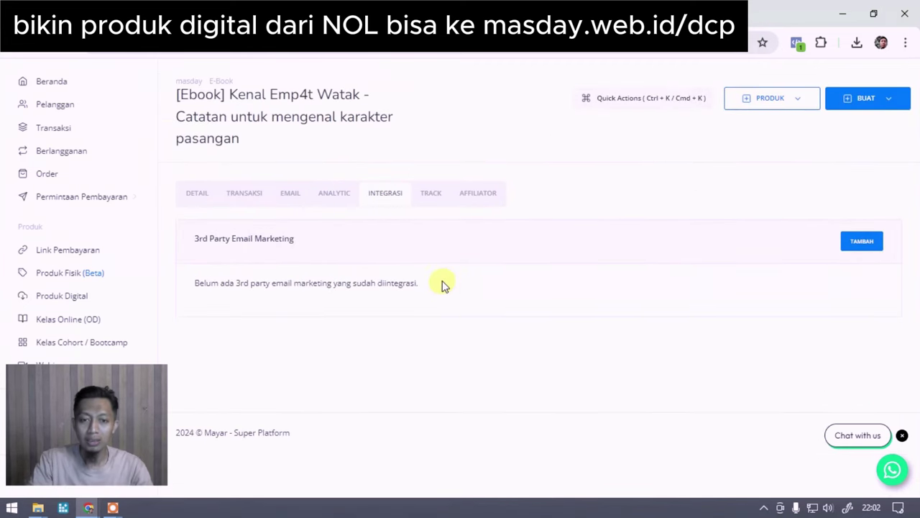
pyautogui.click(432, 206)
pyautogui.scroll(-2, 381, 295)
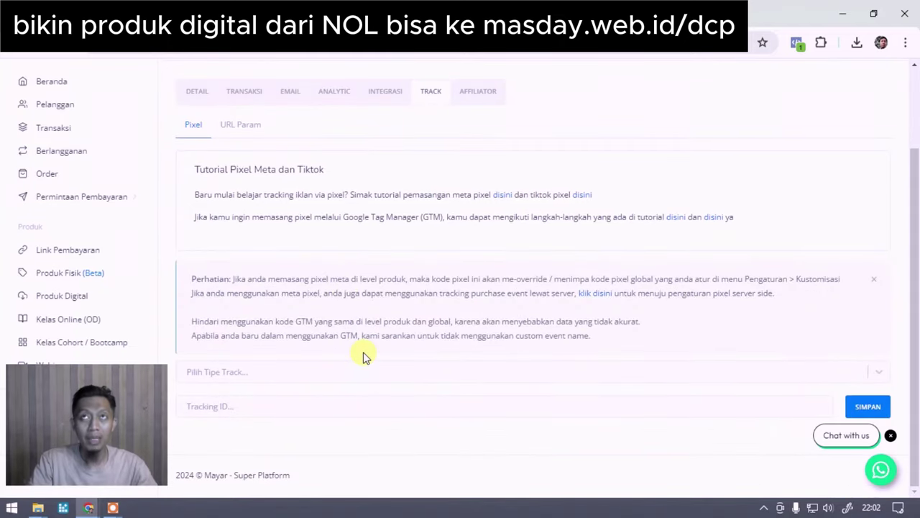
pyautogui.click(328, 372)
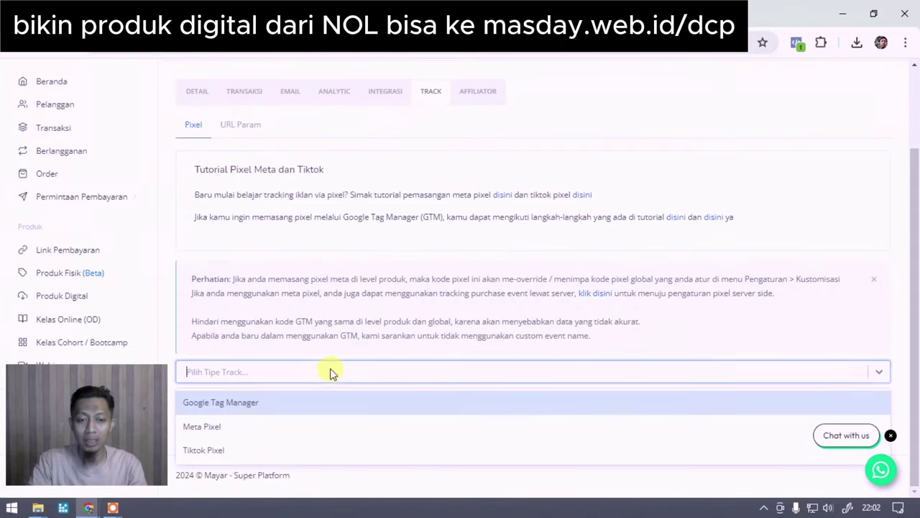
pyautogui.click(238, 431)
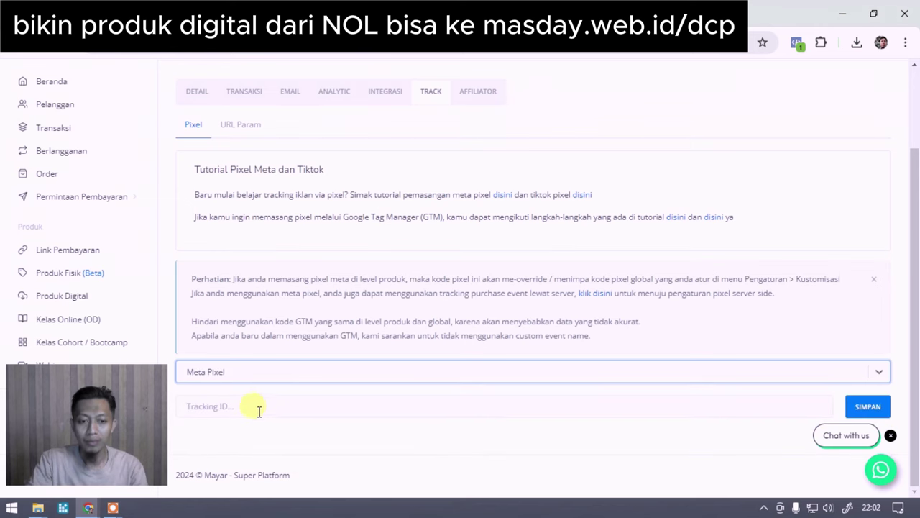
pyautogui.click(320, 420)
pyautogui.click(473, 93)
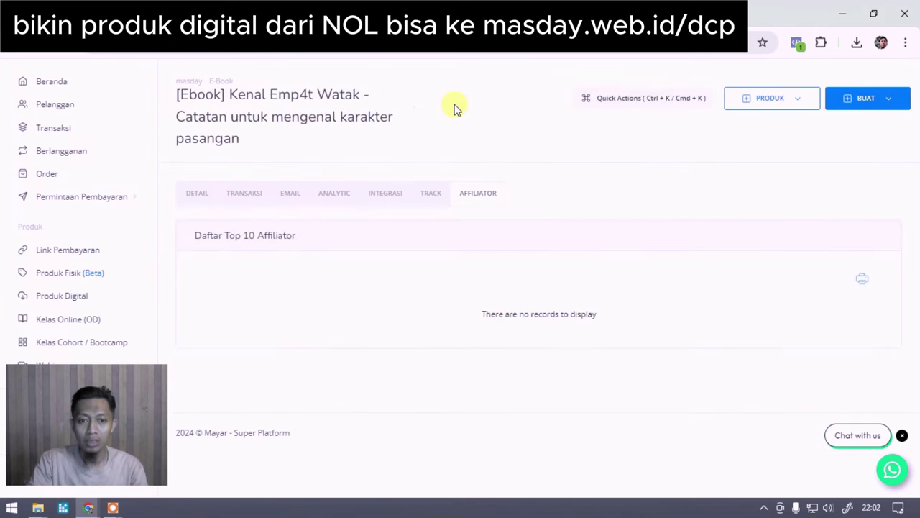